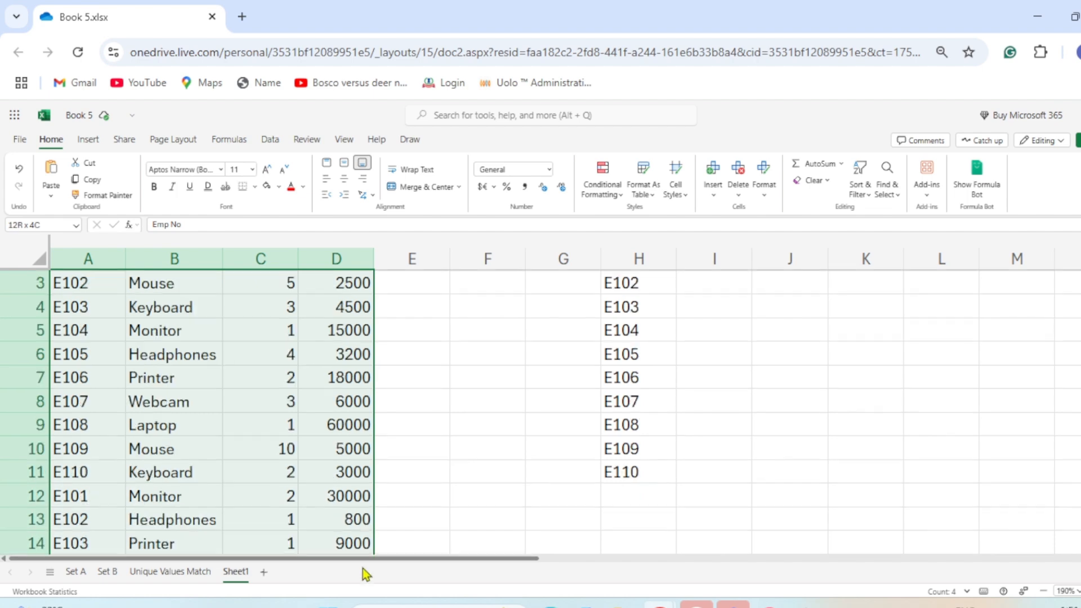
{"action": "scroll", "coordinate": [347, 397], "scroll_direction": "up", "scroll_amount": 5}
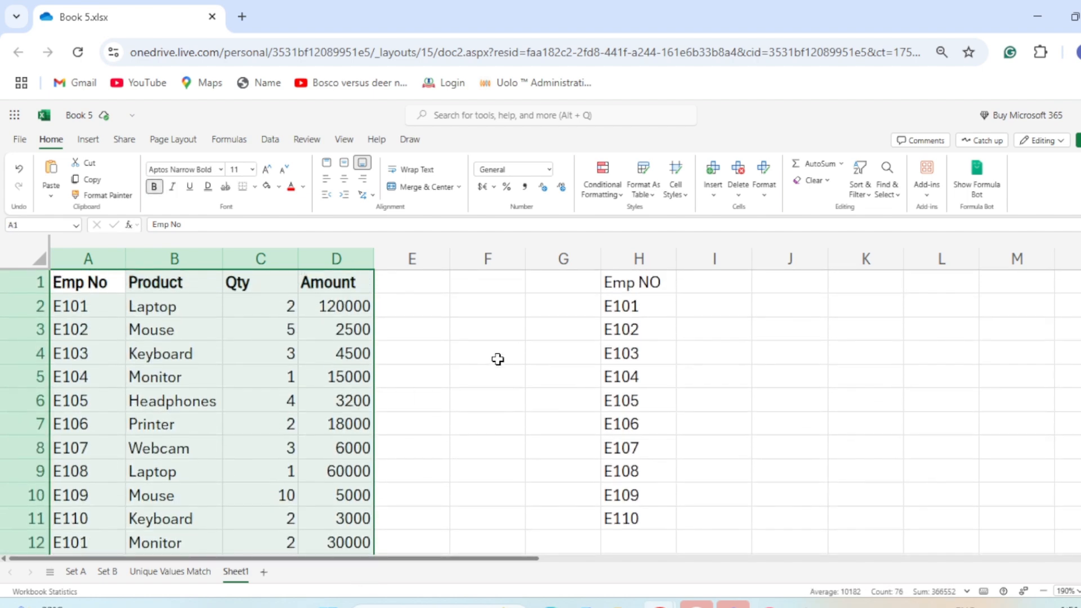
{"action": "left_click_drag", "start_coordinate": [632, 282], "coordinate": [704, 304]}
{"action": "left_click", "coordinate": [727, 311]}
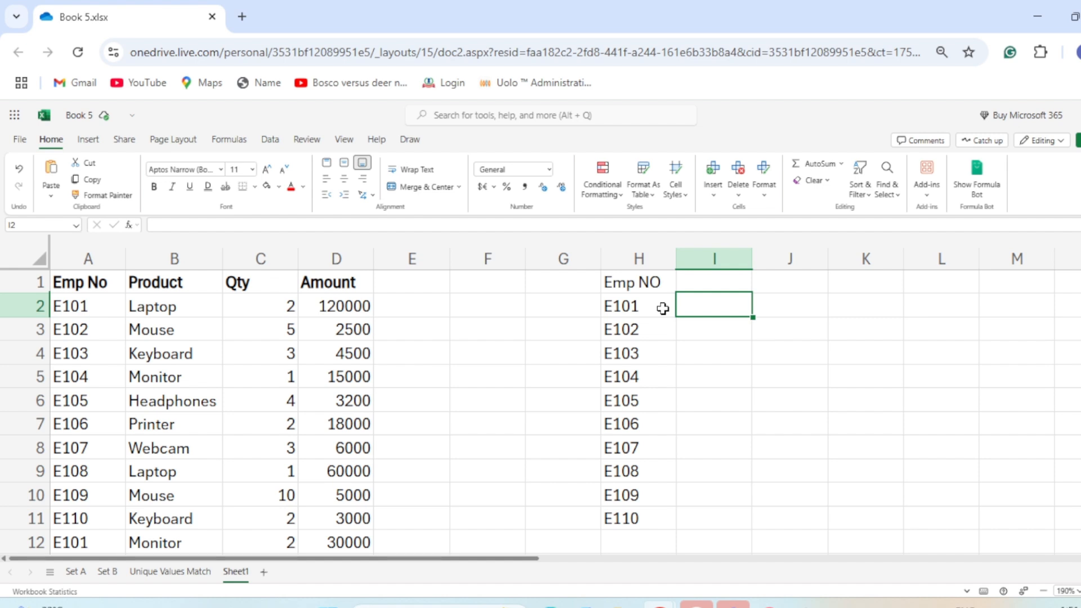
Highlight both E101 employee numbers and their amounts, cells A2, D2, A12 and D12, with a yellow fill.
{"action": "left_click", "coordinate": [340, 309]}
{"action": "left_click", "coordinate": [86, 302]}
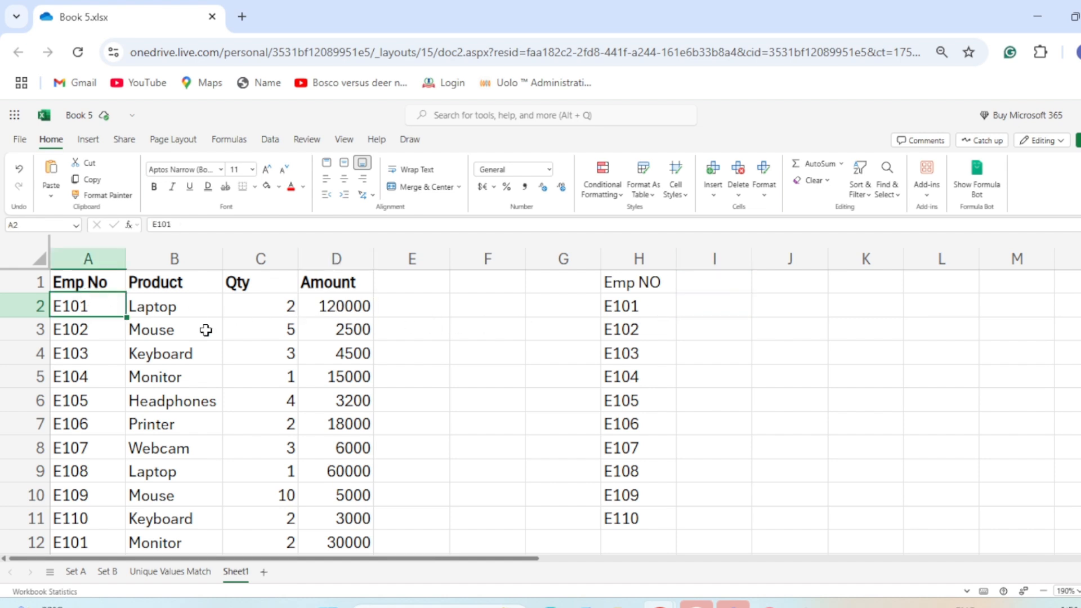
{"action": "left_click", "coordinate": [322, 313], "text": "ctrl"}
{"action": "left_click", "coordinate": [99, 517], "text": "ctrl"}
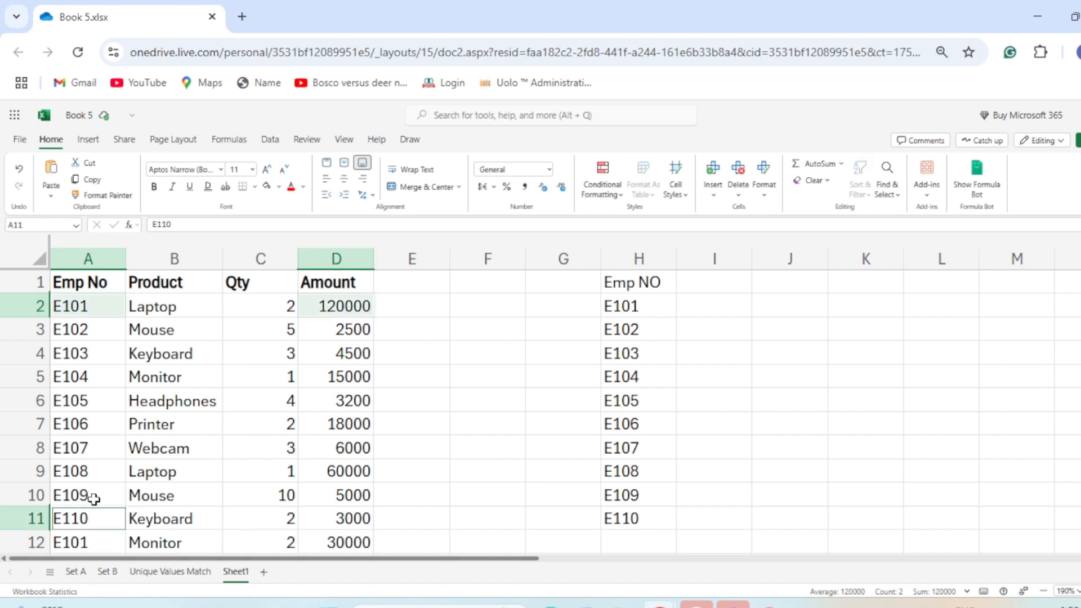
{"action": "left_click", "coordinate": [91, 534]}
{"action": "left_click", "coordinate": [84, 307], "text": "ctrl"}
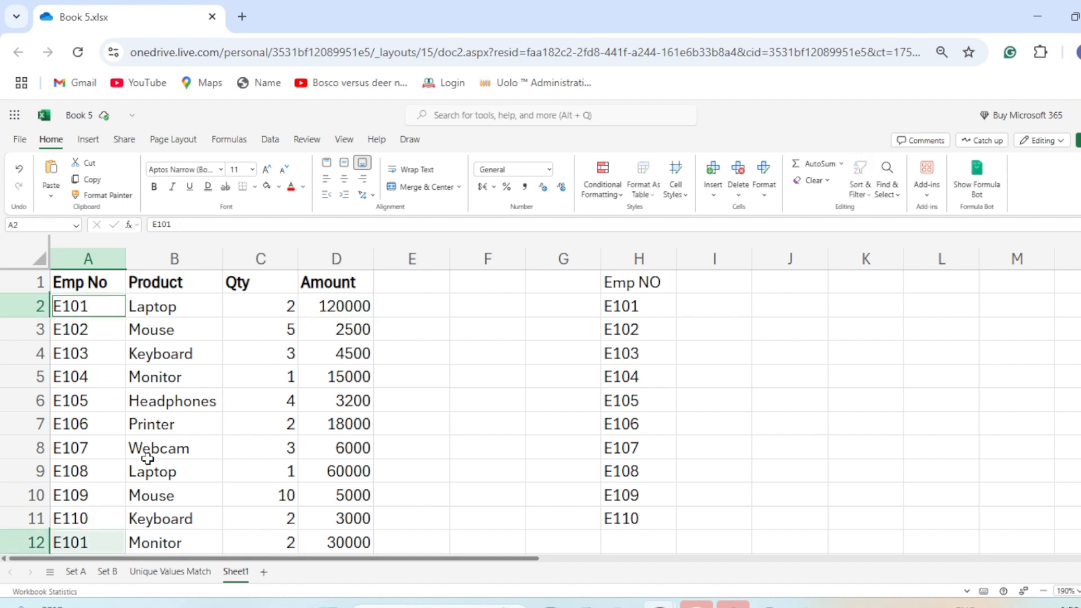
{"action": "left_click", "coordinate": [357, 541], "text": "ctrl"}
{"action": "left_click", "coordinate": [344, 306], "text": "ctrl"}
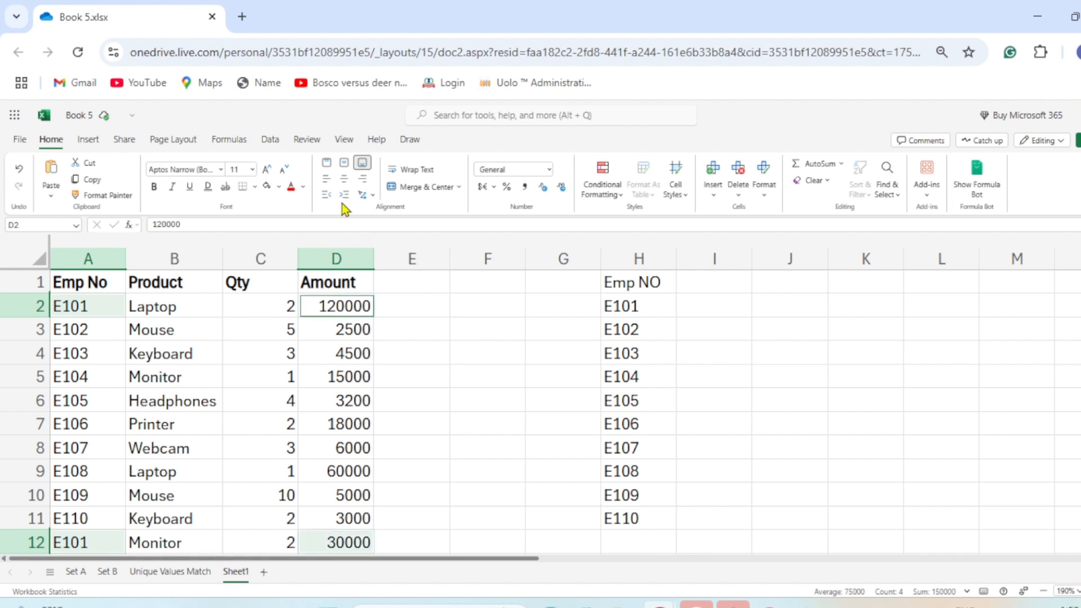
{"action": "left_click", "coordinate": [279, 187]}
{"action": "left_click", "coordinate": [317, 338]}
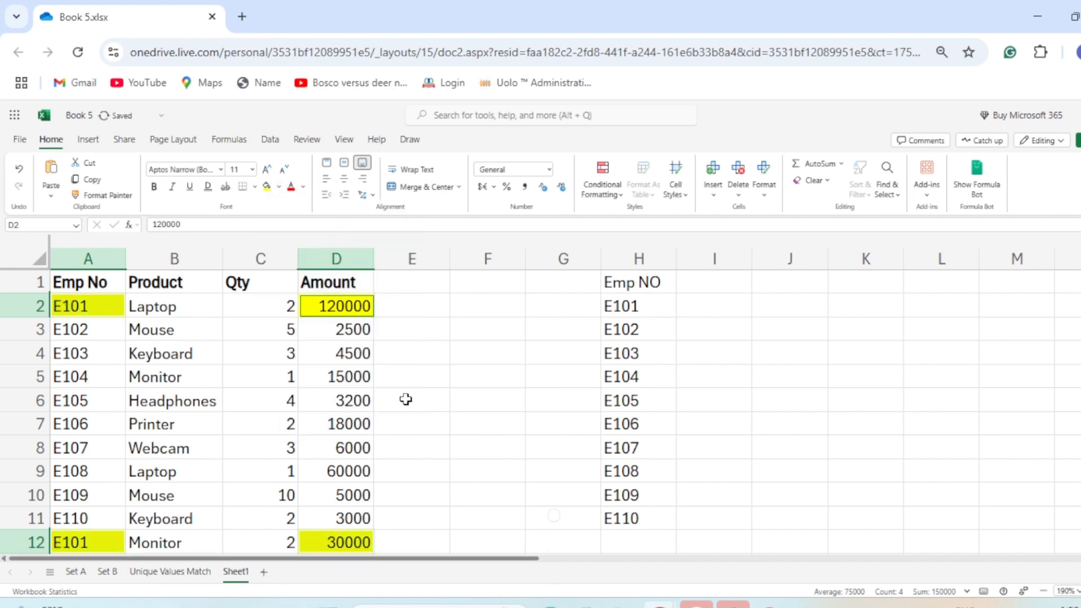
{"action": "left_click", "coordinate": [408, 398]}
Examine the two E101 records in rows 2 and 12, including their amounts.
{"action": "left_click", "coordinate": [328, 307]}
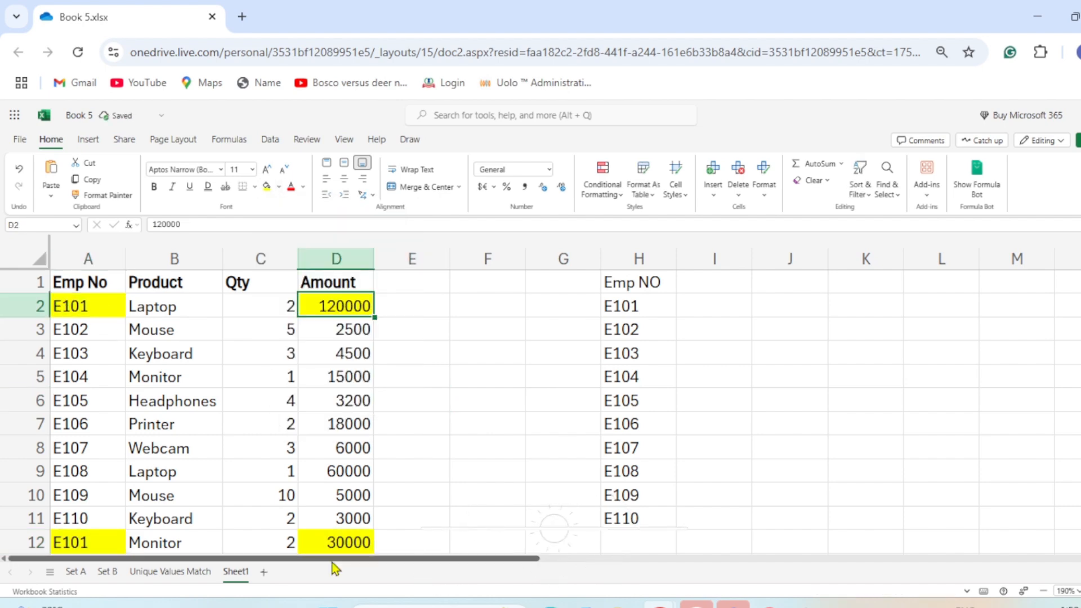
{"action": "left_click", "coordinate": [333, 542], "text": "ctrl"}
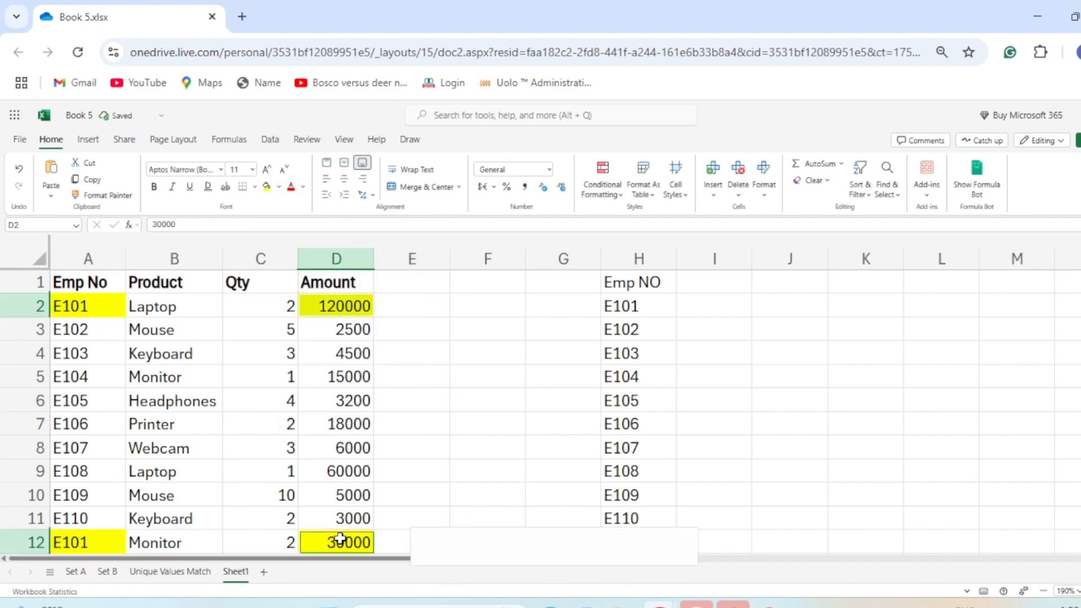
{"action": "left_click", "coordinate": [402, 310]}
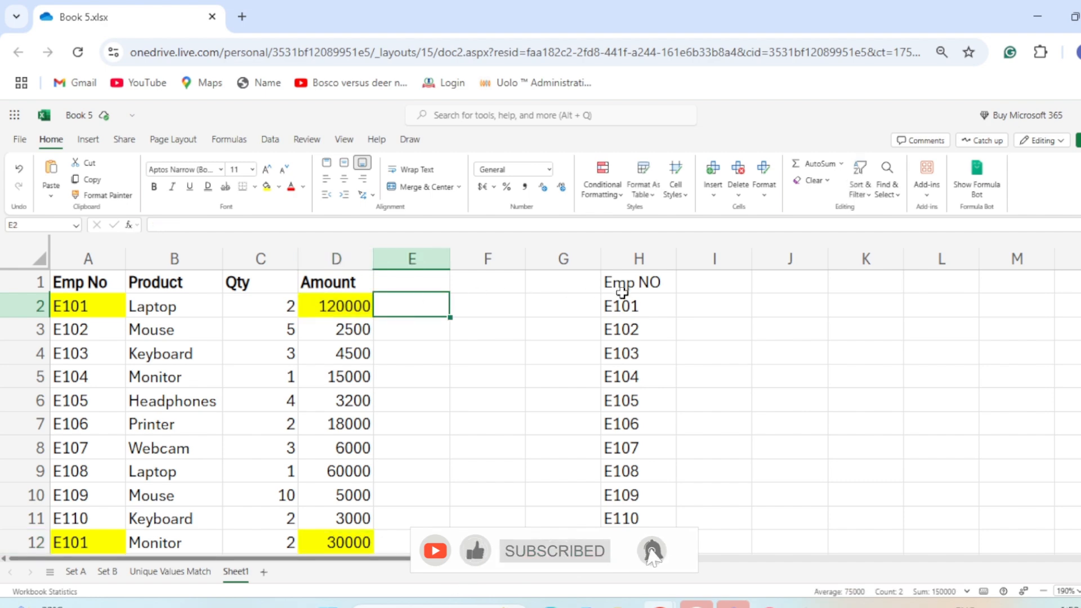
{"action": "left_click", "coordinate": [691, 305]}
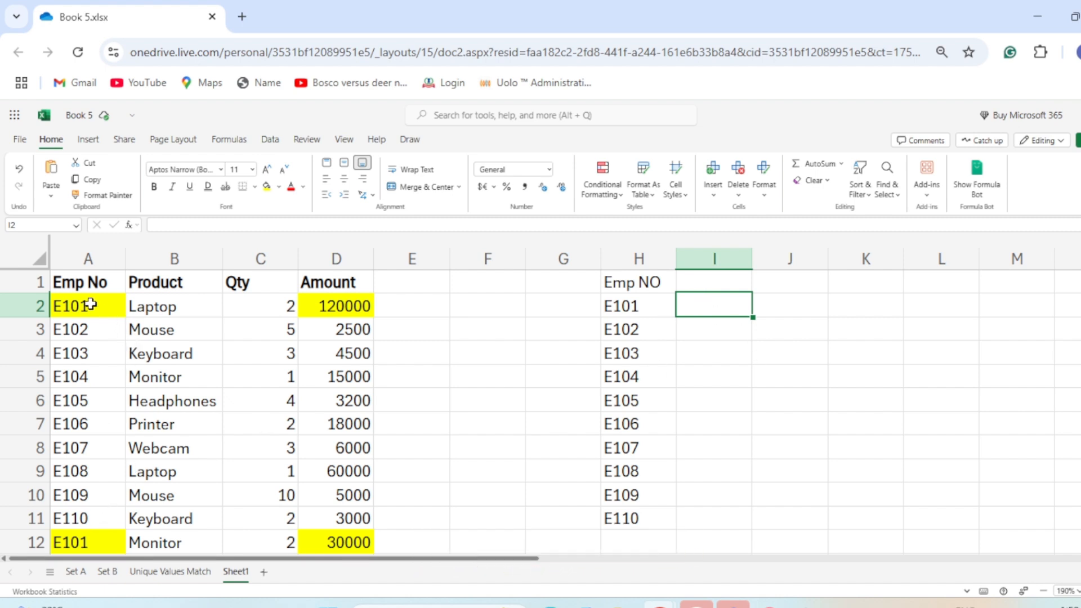
{"action": "left_click_drag", "start_coordinate": [88, 305], "coordinate": [359, 302]}
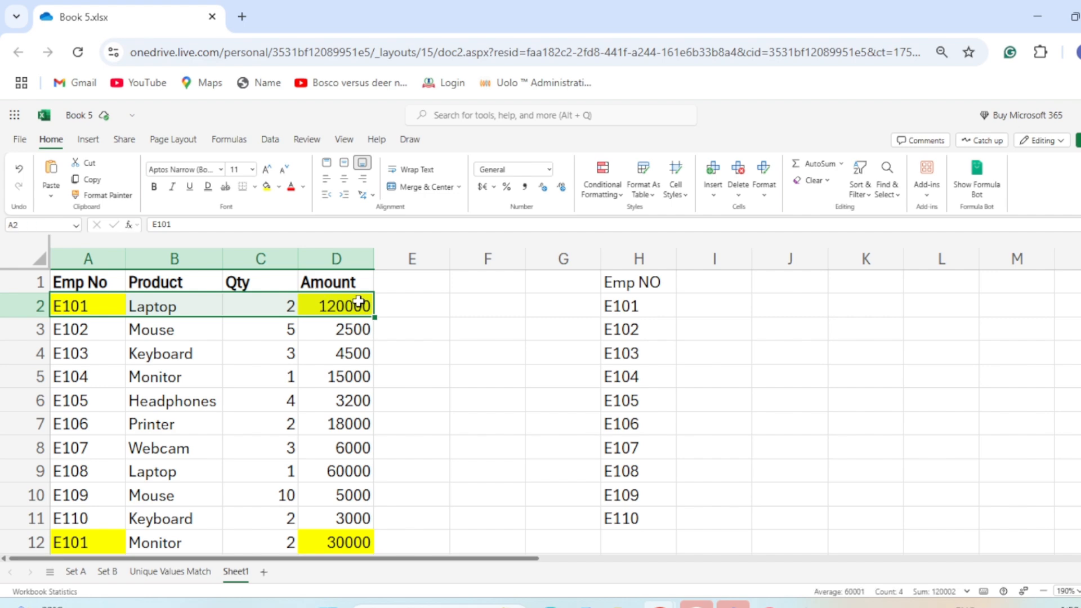
{"action": "left_click_drag", "start_coordinate": [68, 306], "coordinate": [340, 306]}
{"action": "left_click_drag", "start_coordinate": [89, 540], "coordinate": [332, 533]}
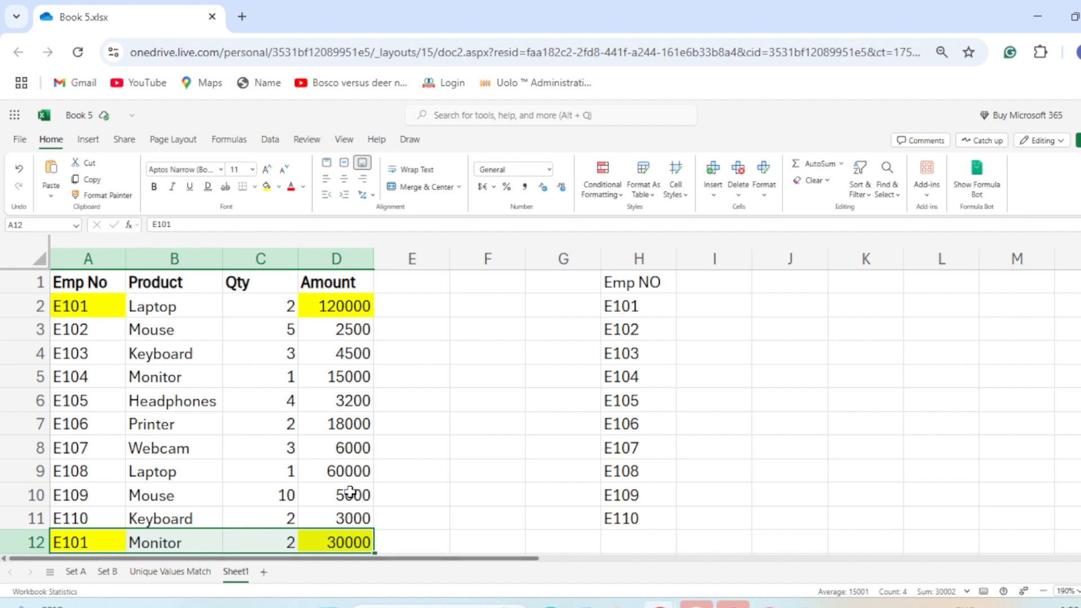
Start a FILTER formula in cell I2 with the absolute Amount range $D$2:$D$21 as its array.
{"action": "left_click", "coordinate": [715, 296]}
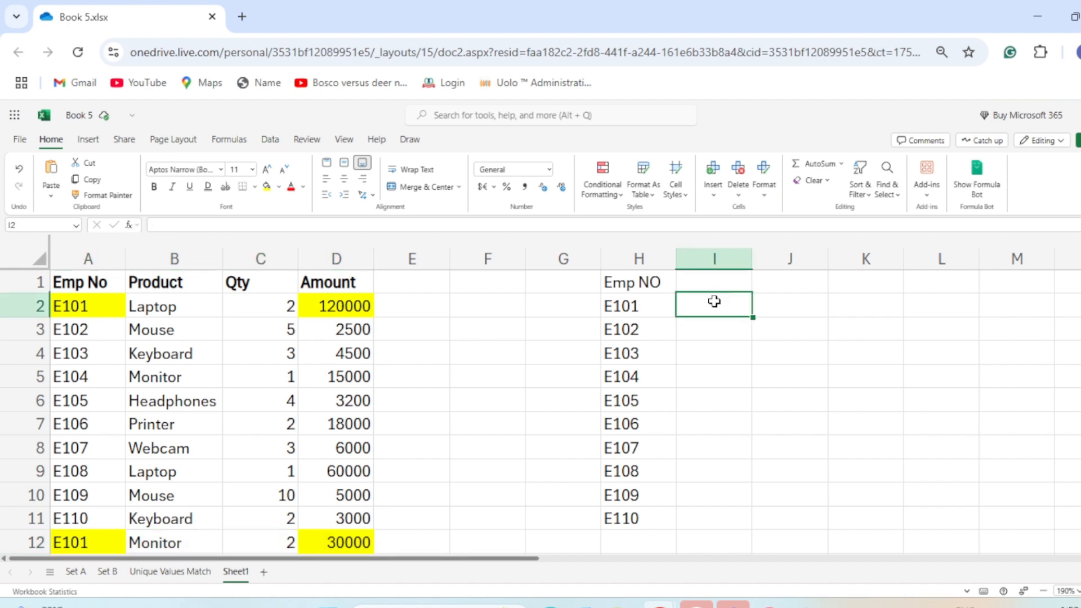
{"action": "type", "text": "=filt"}
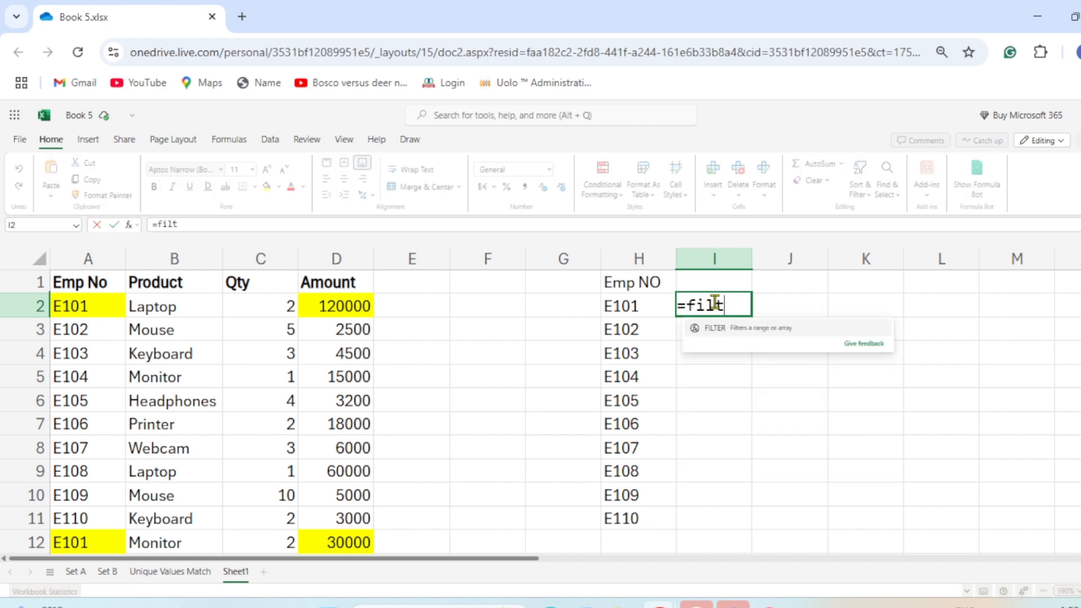
{"action": "type", "text": "er"}
{"action": "key", "text": "Tab"}
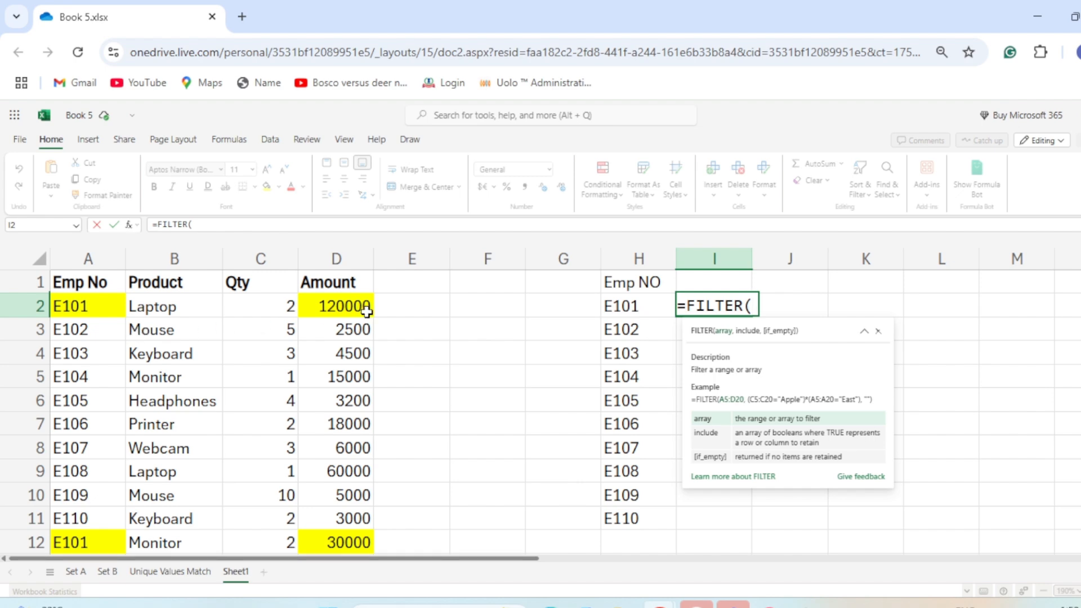
{"action": "left_click_drag", "start_coordinate": [353, 307], "coordinate": [354, 495]}
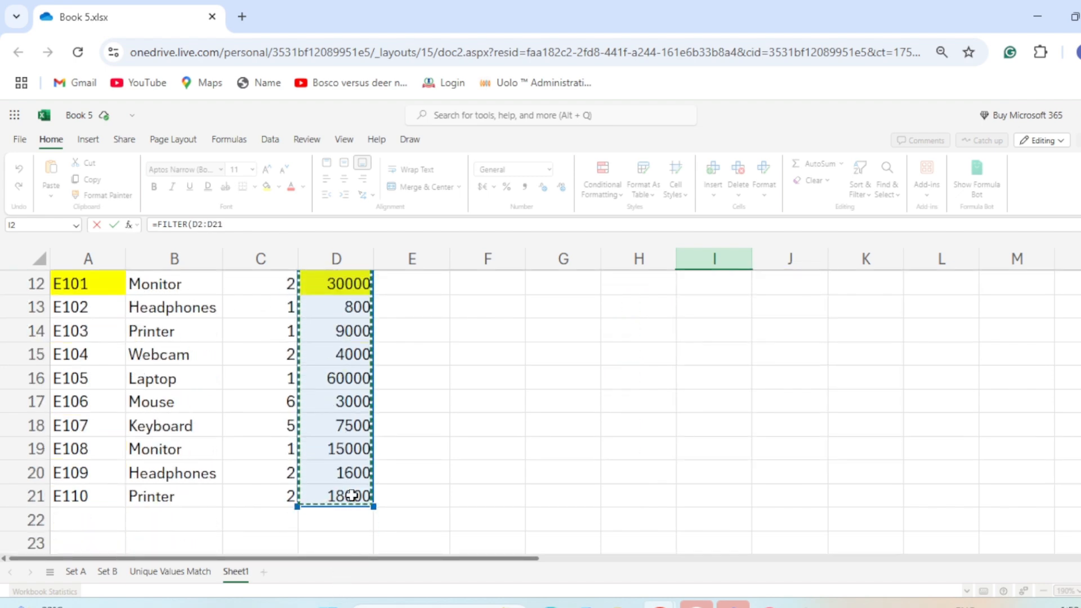
{"action": "key", "text": "F4"}
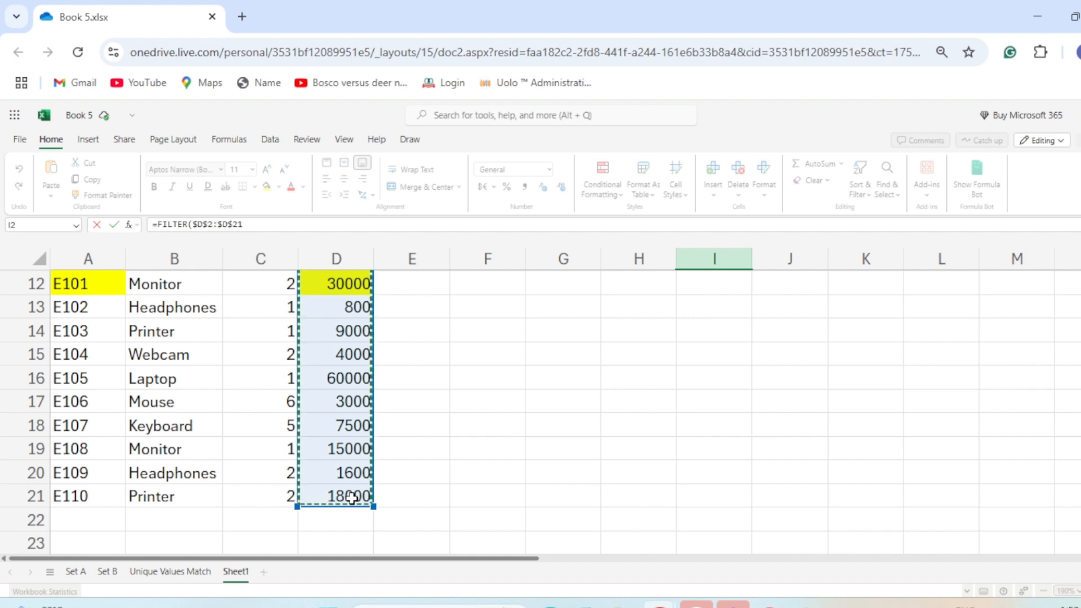
{"action": "left_click", "coordinate": [258, 223]}
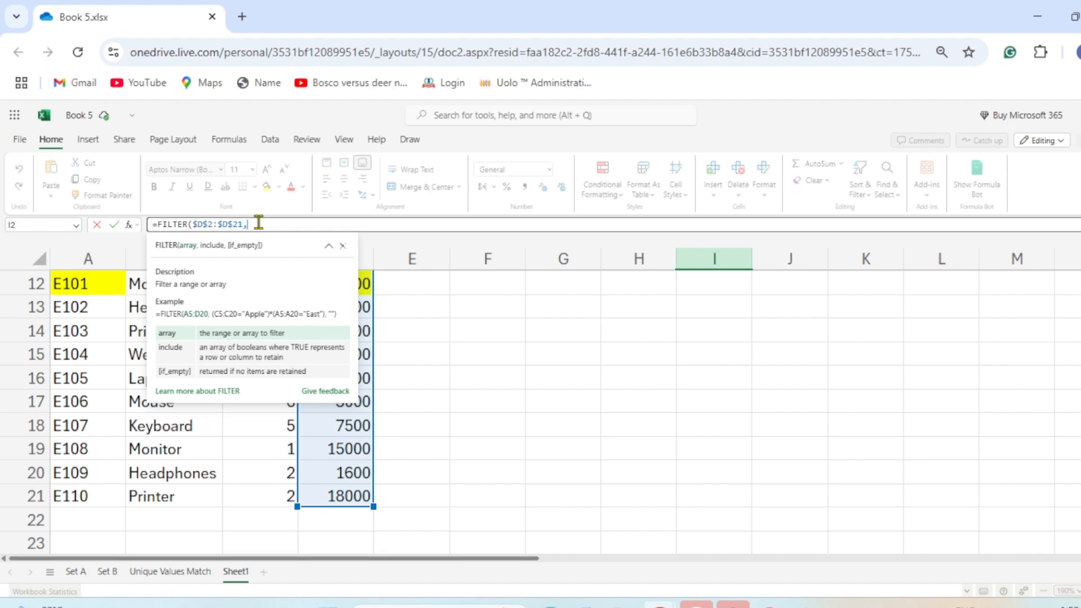
Complete the FILTER formula with the condition $A$2:$A$21=H2 and enter it.
{"action": "scroll", "coordinate": [384, 413], "scroll_direction": "up", "scroll_amount": 4}
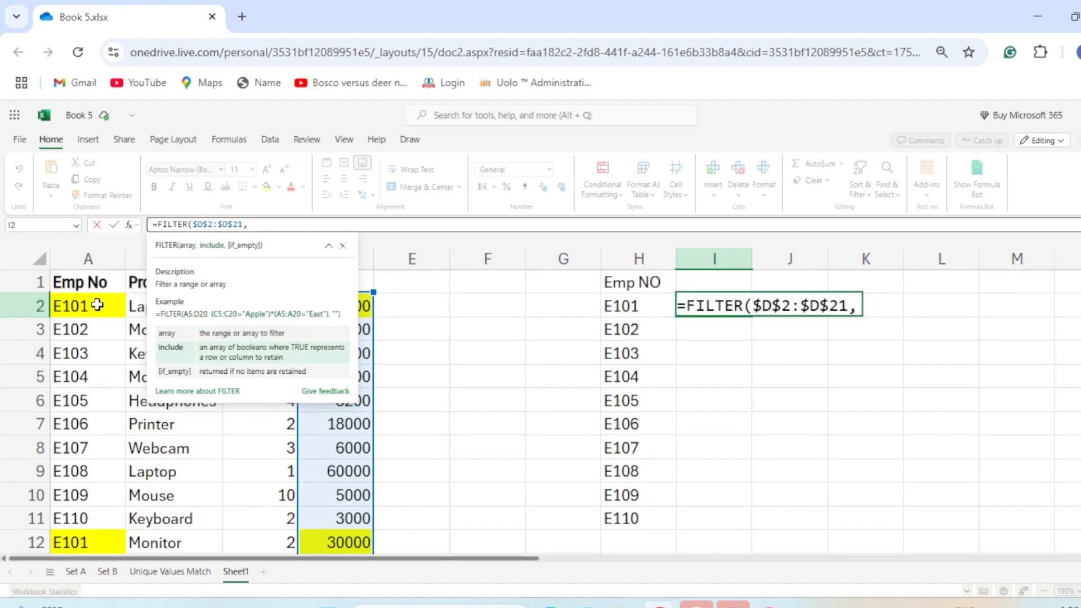
{"action": "left_click_drag", "start_coordinate": [94, 304], "coordinate": [116, 353]}
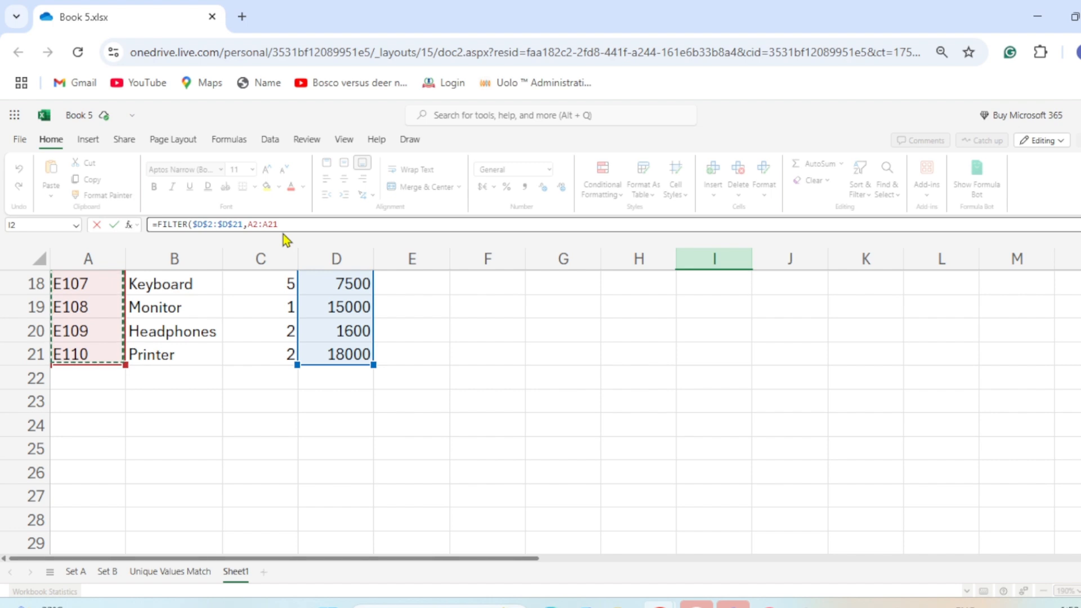
{"action": "key", "text": "F4"}
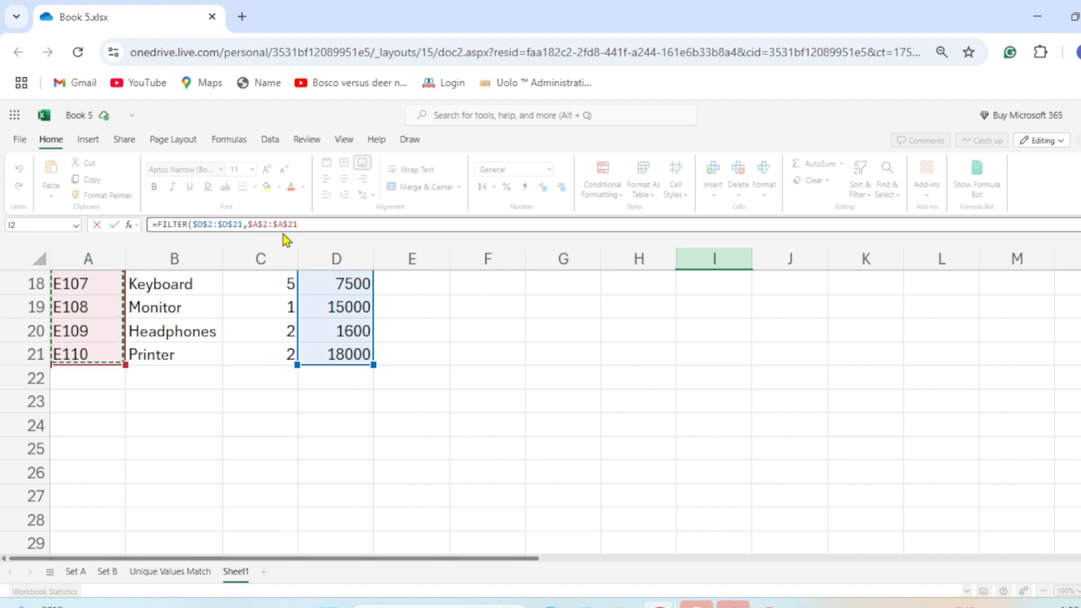
{"action": "left_click_drag", "start_coordinate": [248, 224], "coordinate": [300, 225]}
{"action": "scroll", "coordinate": [520, 386], "scroll_direction": "up", "scroll_amount": 6}
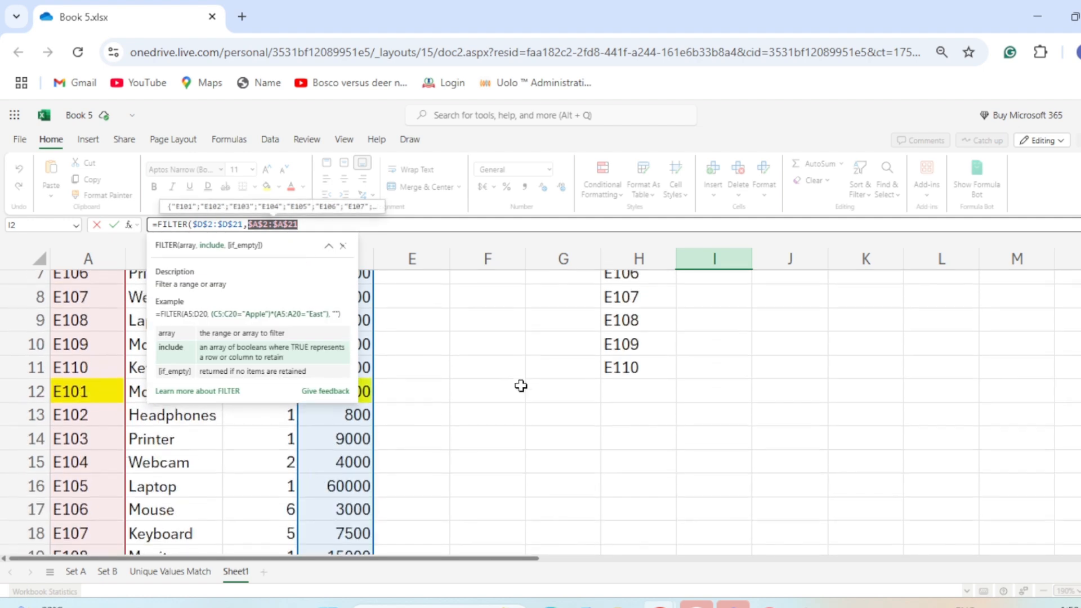
{"action": "left_click", "coordinate": [323, 226]}
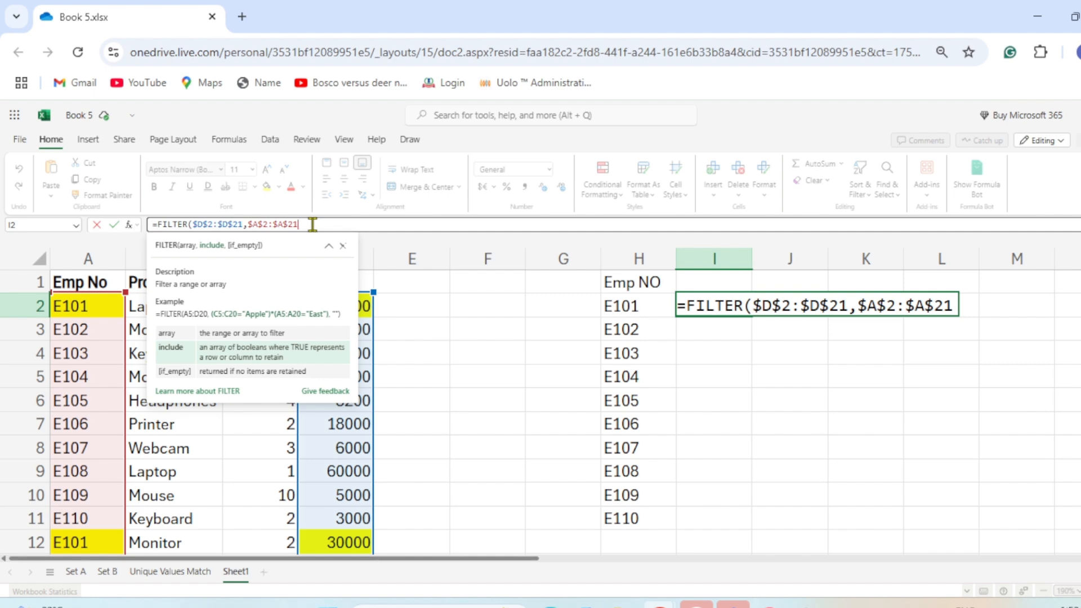
{"action": "left_click", "coordinate": [619, 307]}
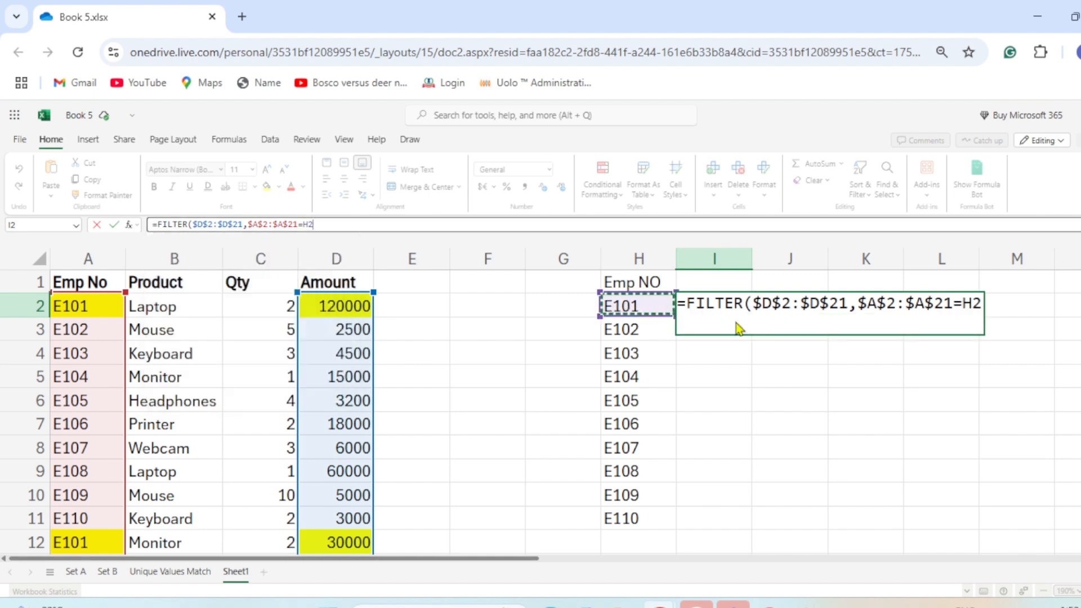
{"action": "left_click", "coordinate": [344, 222]}
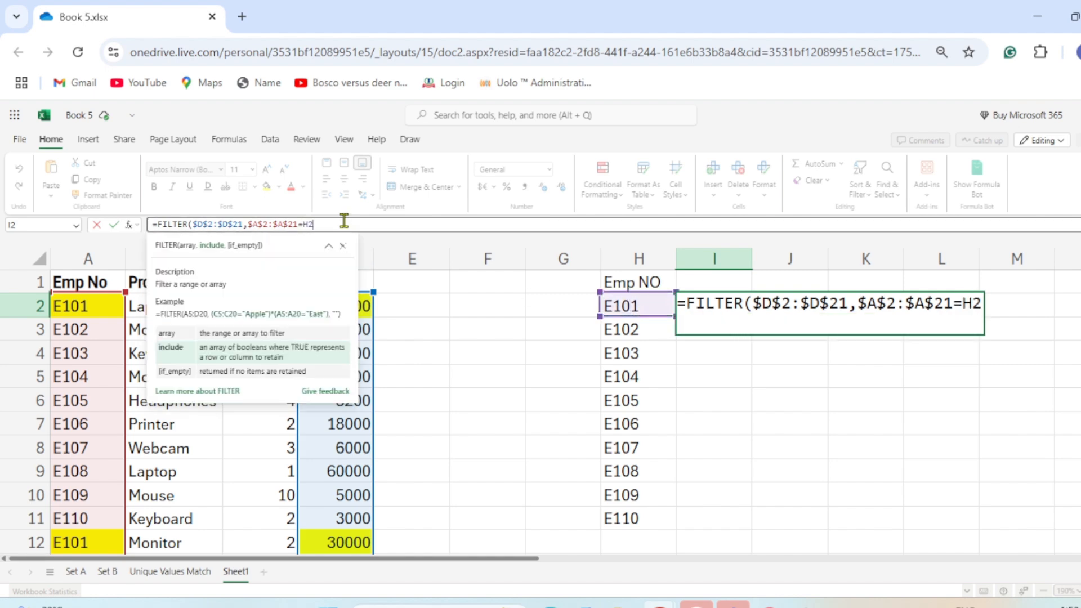
{"action": "type", "text": ")"}
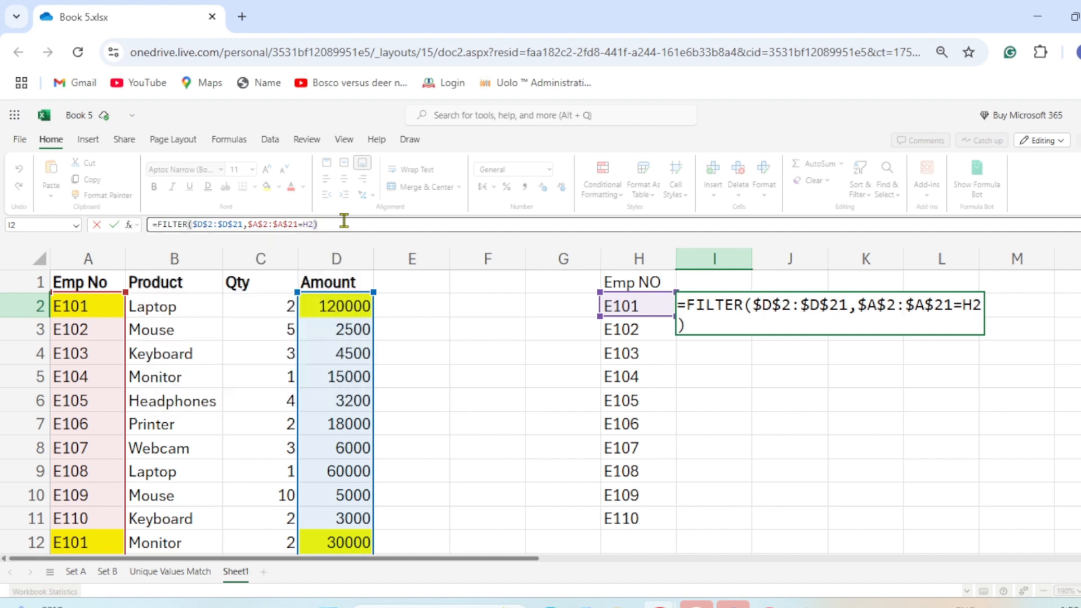
{"action": "key", "text": "Return"}
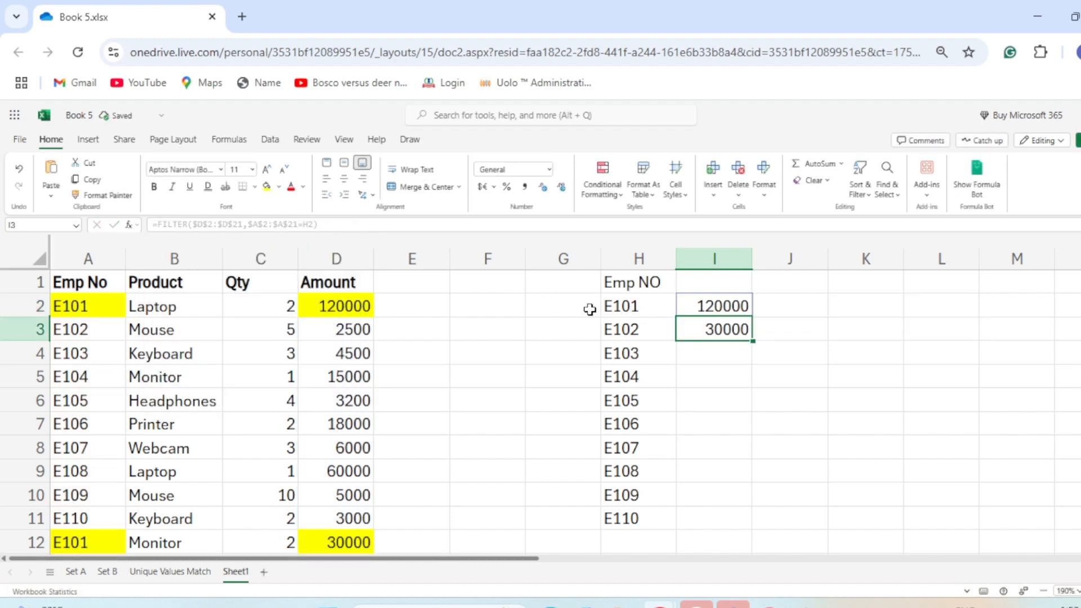
Inspect the FILTER results in I2:I3, the formula behind them and the row they should run along.
{"action": "left_click", "coordinate": [715, 308]}
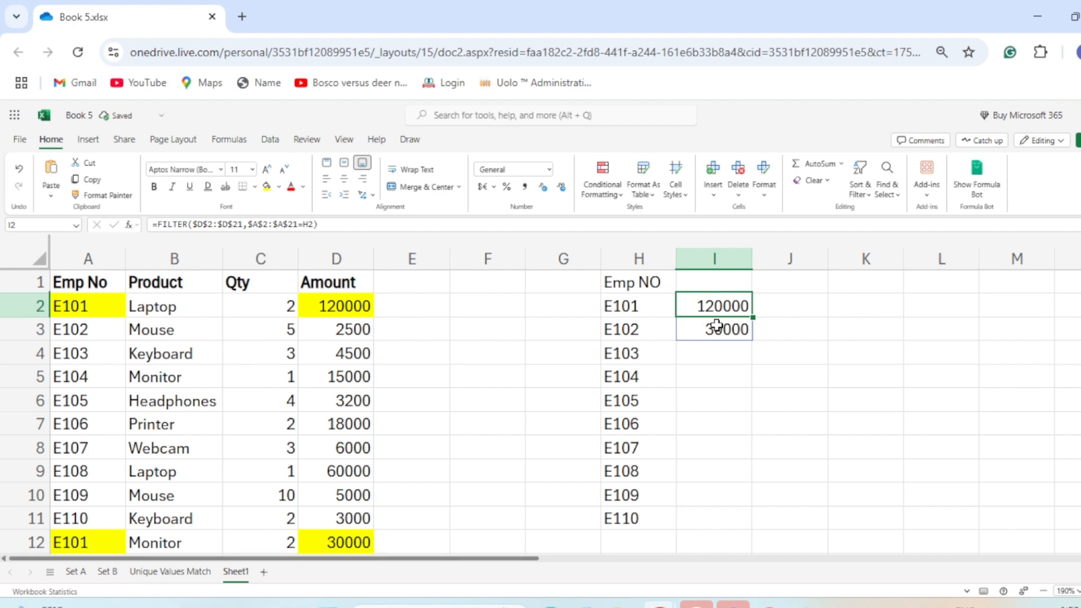
{"action": "left_click", "coordinate": [716, 326]}
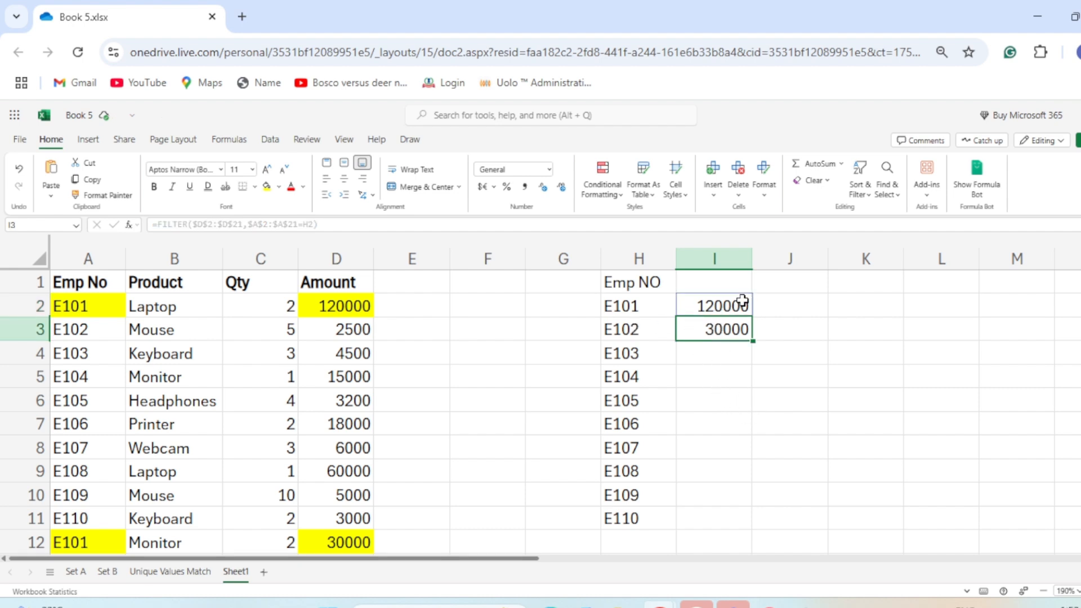
{"action": "left_click_drag", "start_coordinate": [728, 307], "coordinate": [727, 332]}
{"action": "left_click_drag", "start_coordinate": [632, 331], "coordinate": [764, 331]}
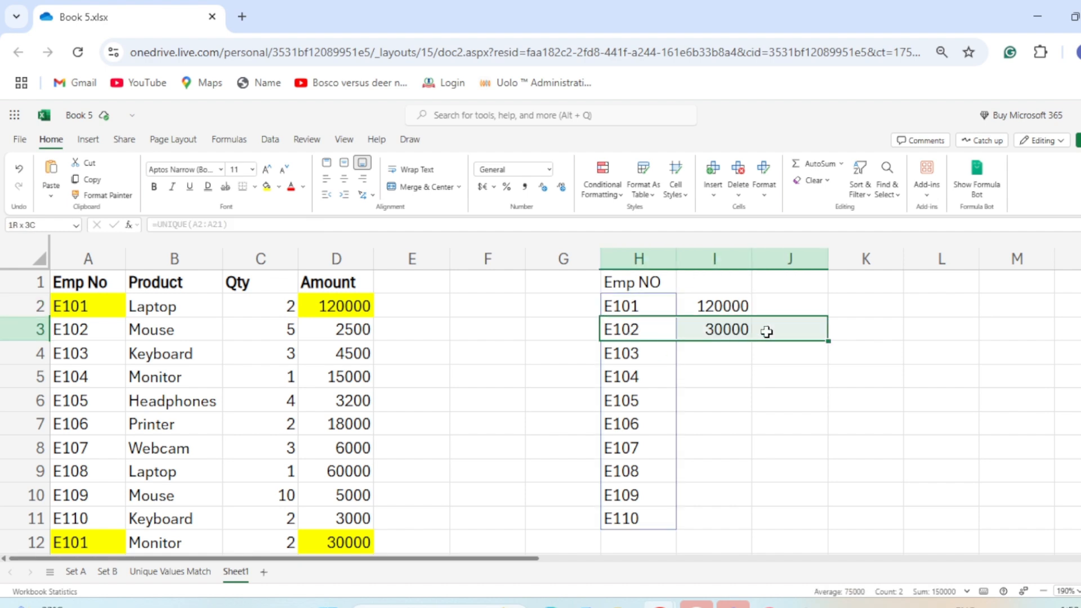
{"action": "left_click", "coordinate": [702, 322]}
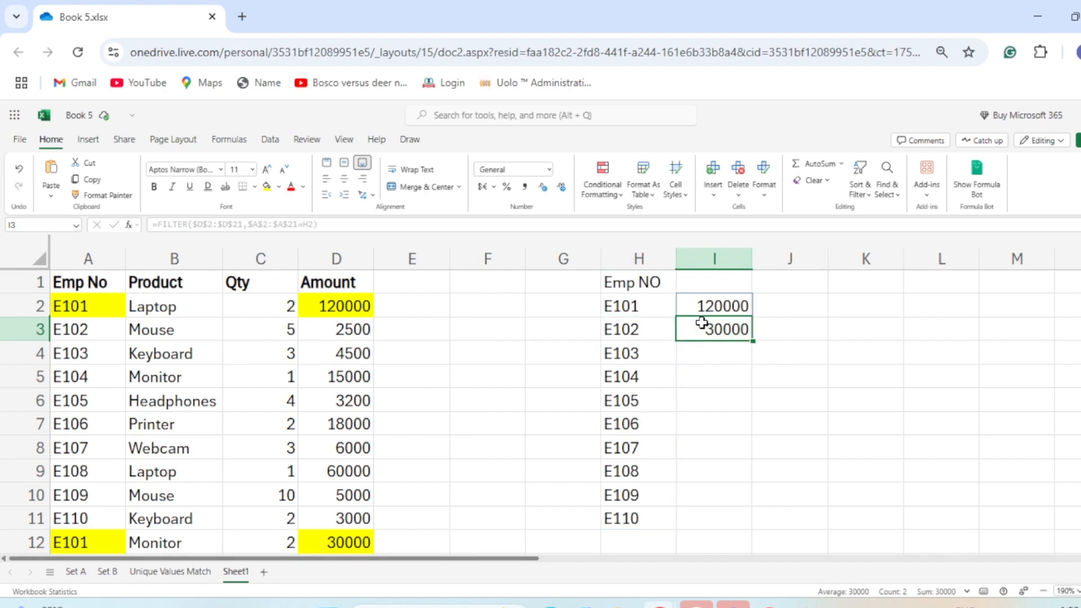
{"action": "double_click", "coordinate": [701, 322]}
{"action": "key", "text": "Escape"}
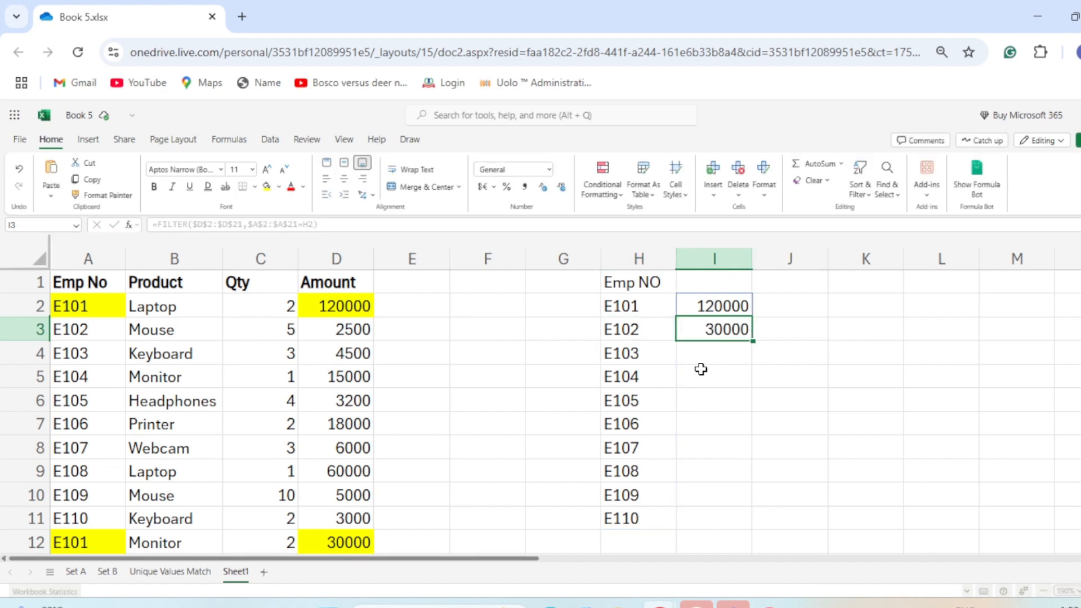
{"action": "left_click", "coordinate": [716, 304]}
{"action": "double_click", "coordinate": [710, 304]}
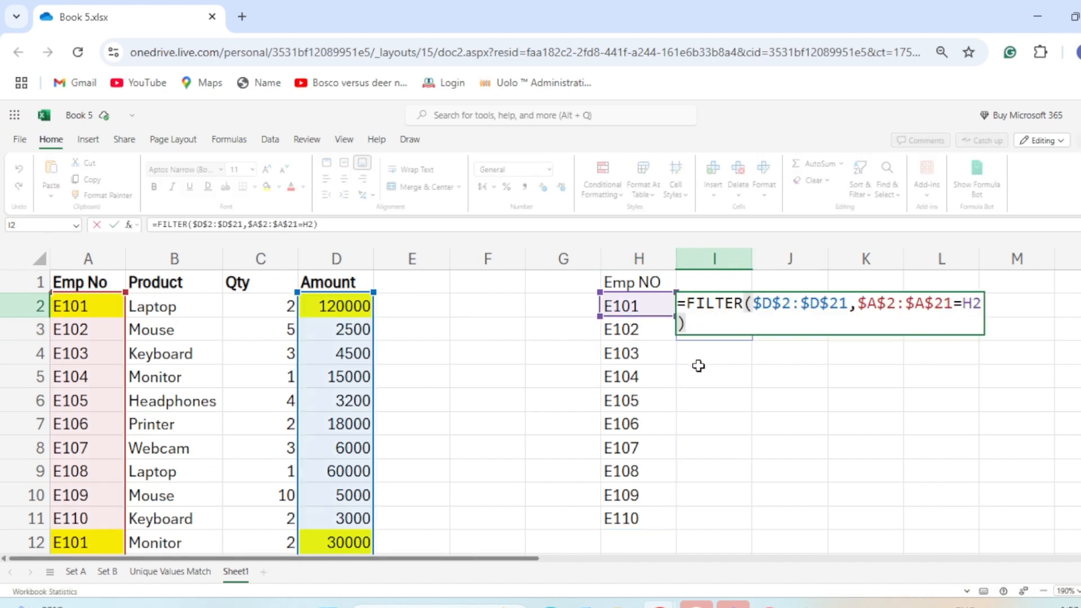
{"action": "key", "text": "Escape"}
{"action": "left_click_drag", "start_coordinate": [772, 304], "coordinate": [1038, 311]}
Wrap the FILTER formula in I2 in TRANSPOSE: =TRANSPOSE(FILTER($D$2:$D$21,$A$2:$A$21=H2)).
{"action": "double_click", "coordinate": [690, 304]}
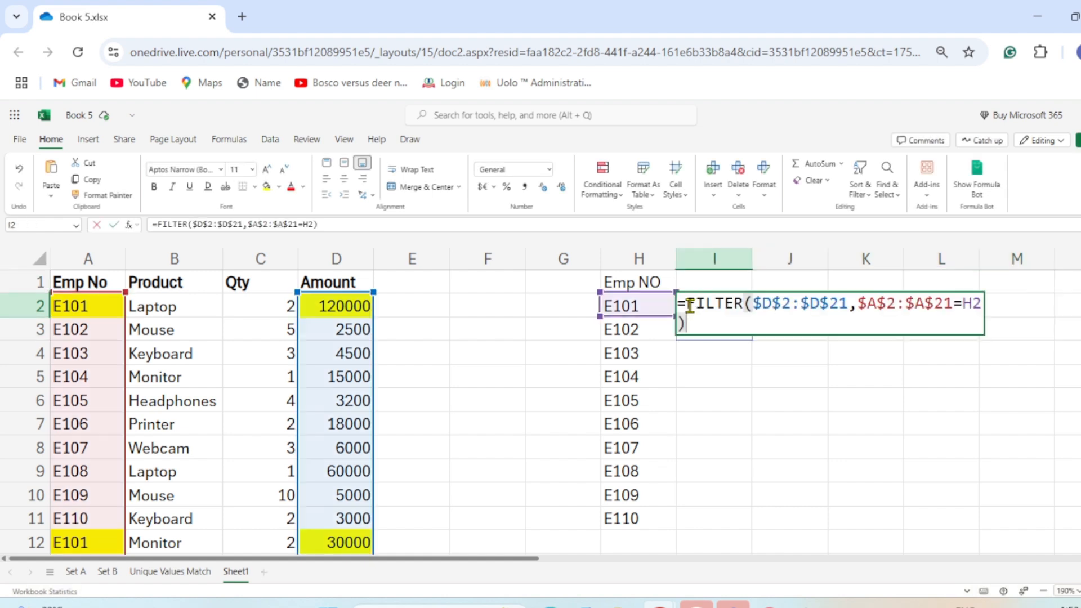
{"action": "double_click", "coordinate": [771, 307]}
{"action": "key", "text": "Home"}
{"action": "key", "text": "Right"}
{"action": "type", "text": "transpose"}
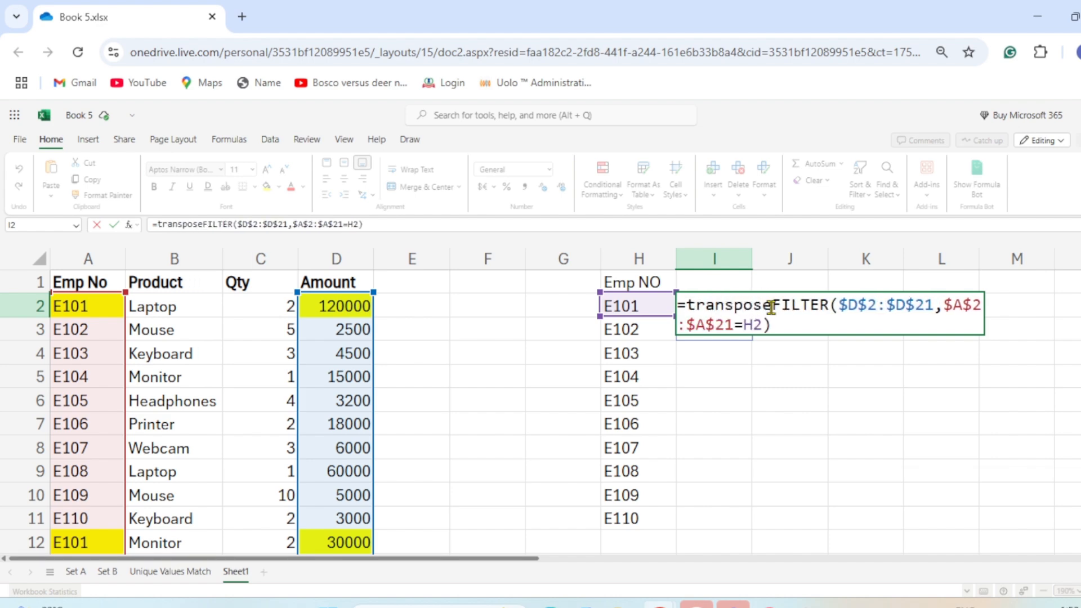
{"action": "type", "text": "("}
{"action": "left_click", "coordinate": [790, 322]}
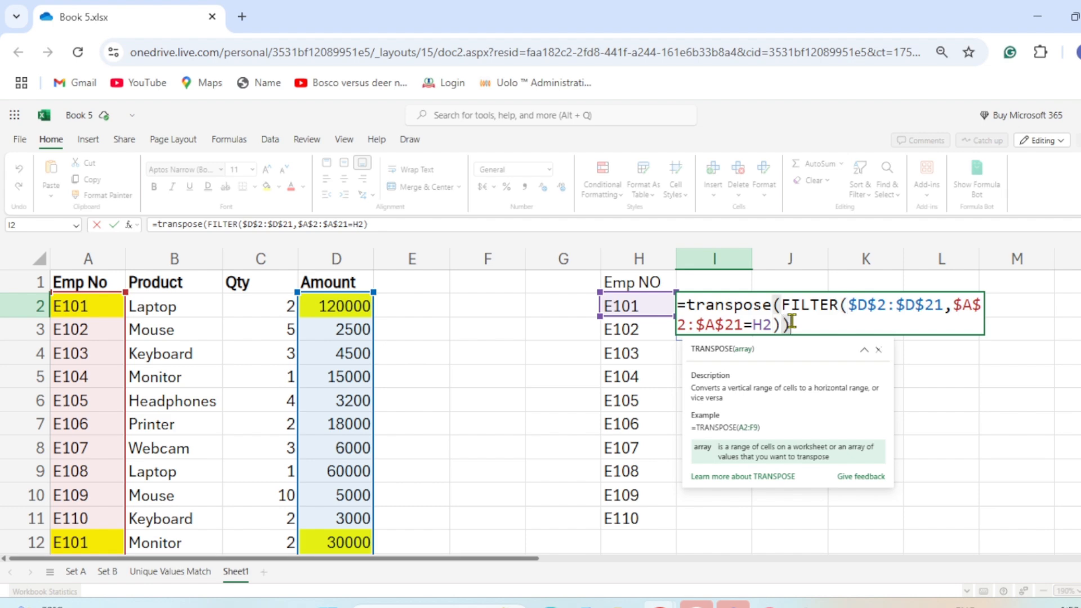
{"action": "type", "text": ")"}
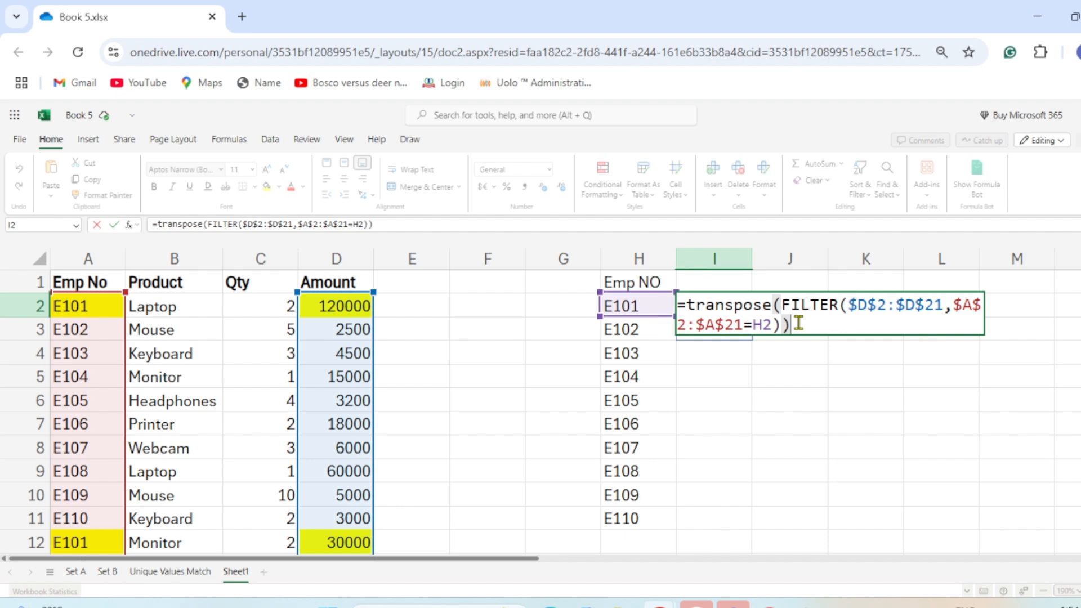
{"action": "key", "text": "Return"}
Check the transposed amounts along row 2, and fill the I2 formula down through I11.
{"action": "left_click_drag", "start_coordinate": [718, 306], "coordinate": [824, 306]}
{"action": "left_click", "coordinate": [864, 306]}
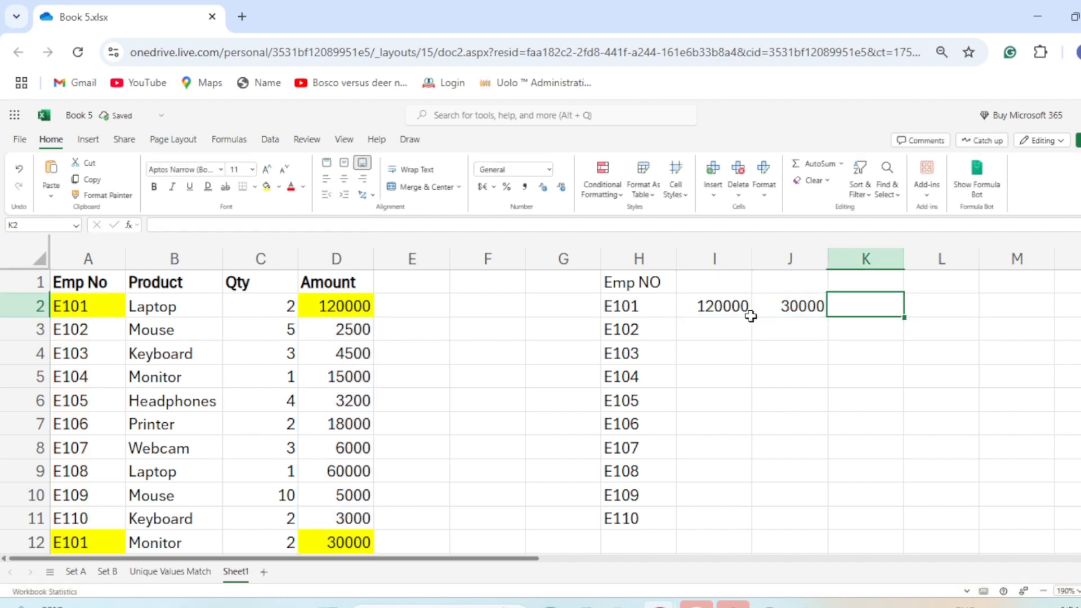
{"action": "left_click_drag", "start_coordinate": [716, 315], "coordinate": [719, 516]}
{"action": "key", "text": "ctrl+d"}
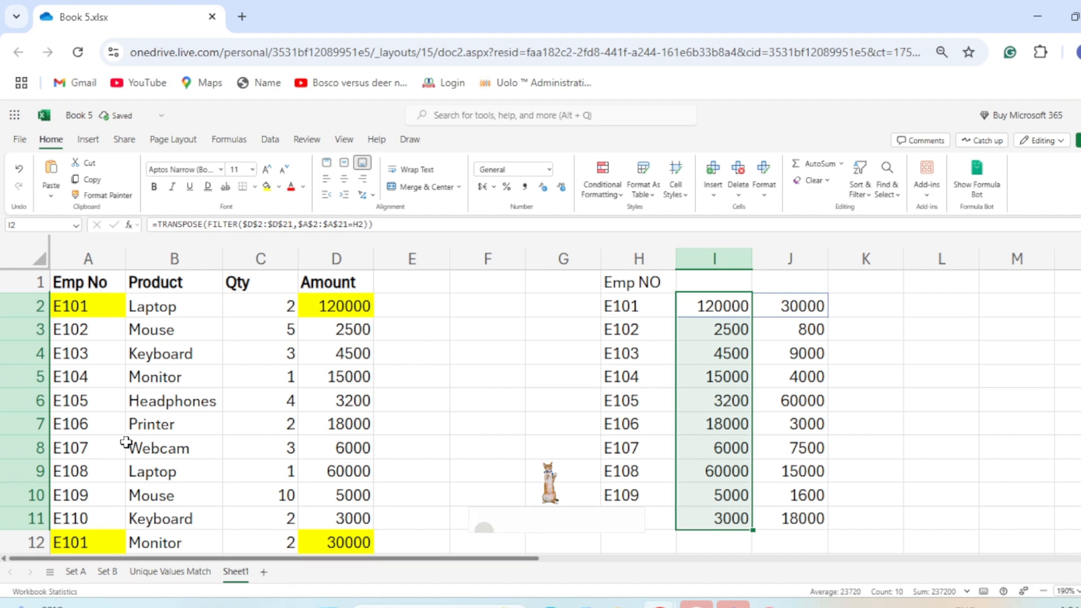
Change the employee number in A8 to E101 and check the amounts spilled along row 2.
{"action": "left_click", "coordinate": [106, 445]}
{"action": "key", "text": "F2"}
{"action": "type", "text": "="}
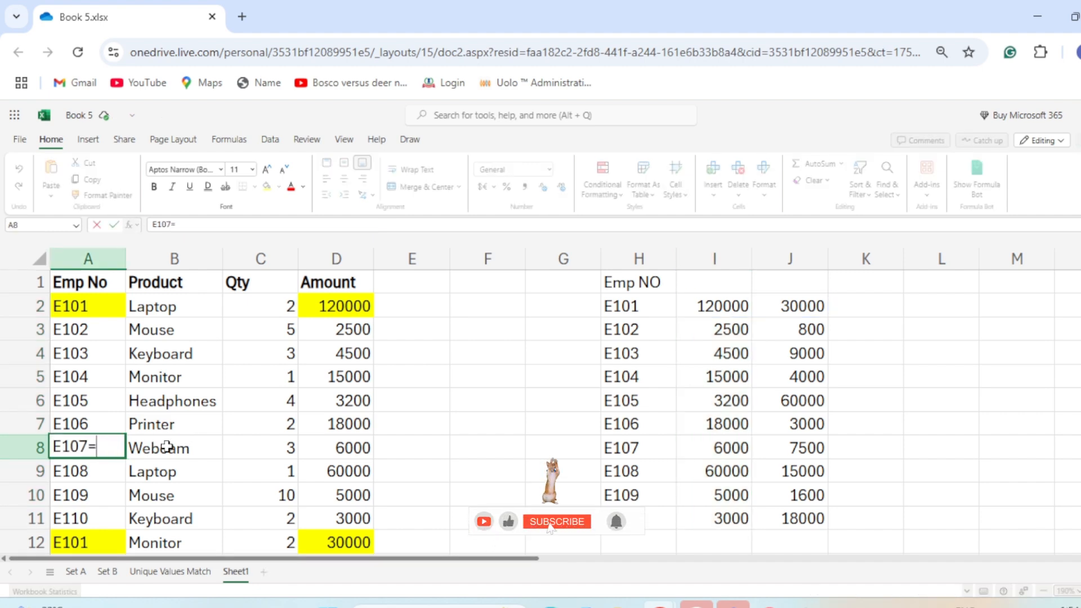
{"action": "key", "text": "BackSpace"}
{"action": "key", "text": "BackSpace"}
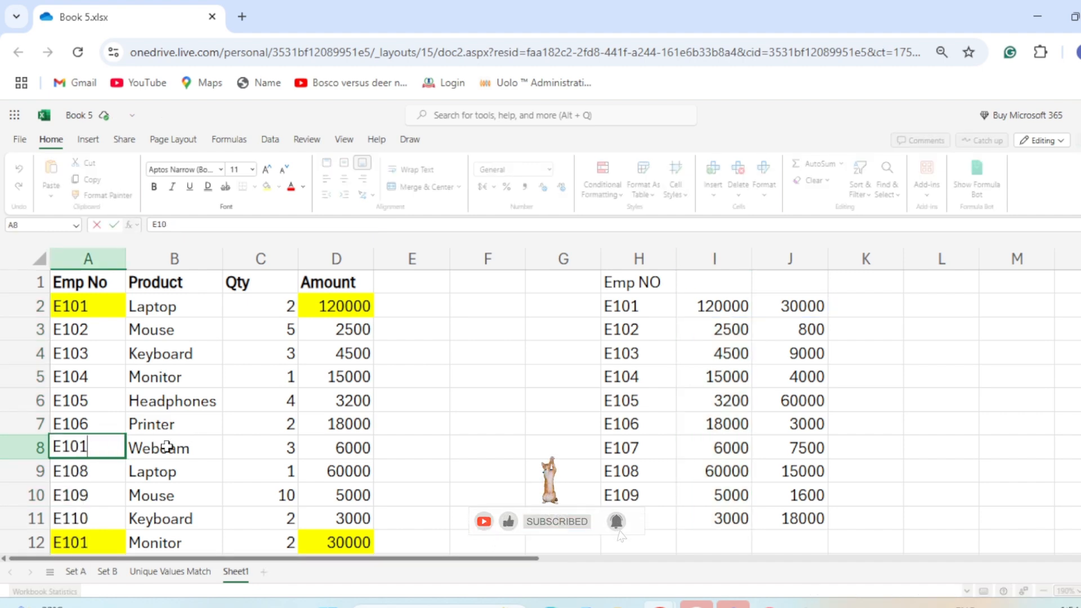
{"action": "type", "text": "1"}
{"action": "key", "text": "Return"}
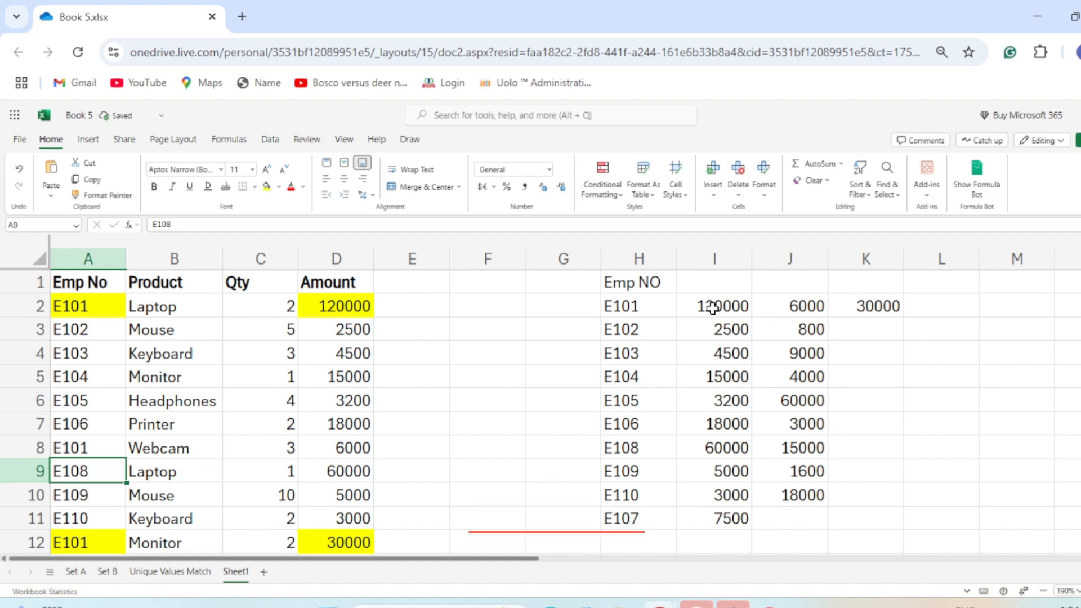
{"action": "left_click_drag", "start_coordinate": [713, 308], "coordinate": [868, 307]}
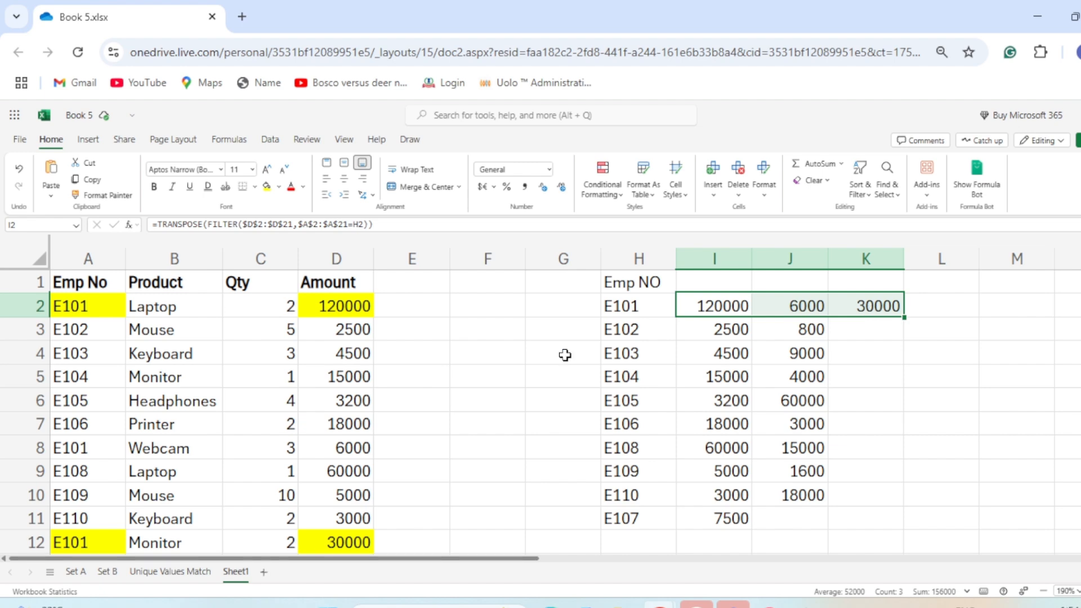
{"action": "scroll", "coordinate": [135, 450], "scroll_direction": "down", "scroll_amount": 3}
{"action": "scroll", "coordinate": [169, 478], "scroll_direction": "up", "scroll_amount": 3}
{"action": "left_click_drag", "start_coordinate": [731, 307], "coordinate": [981, 304]}
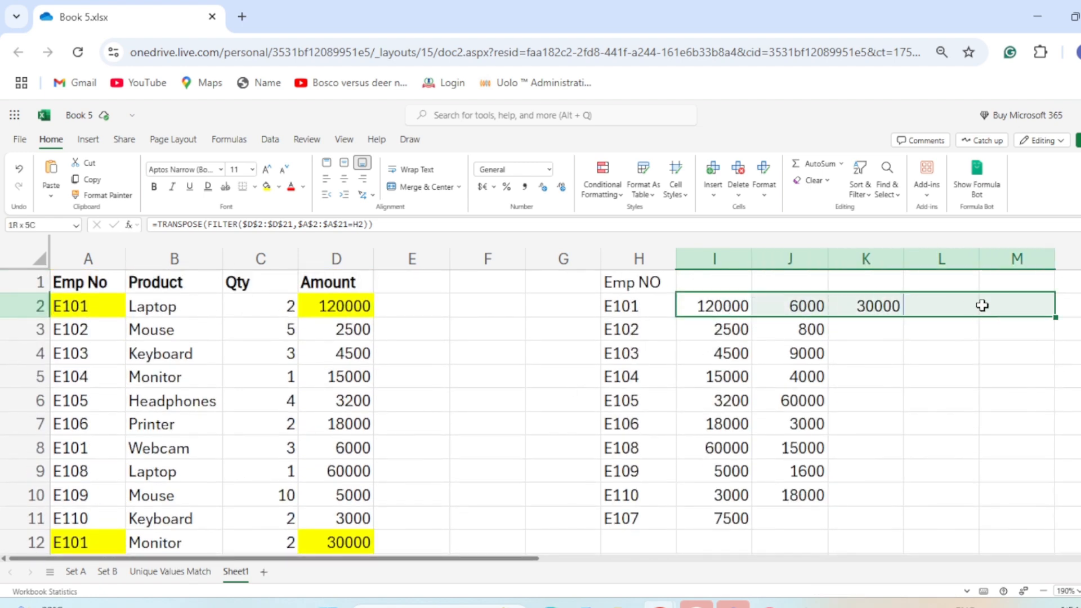
Total the spilled amounts of the first employee in L2 with =SUM(I2#).
{"action": "left_click", "coordinate": [973, 308]}
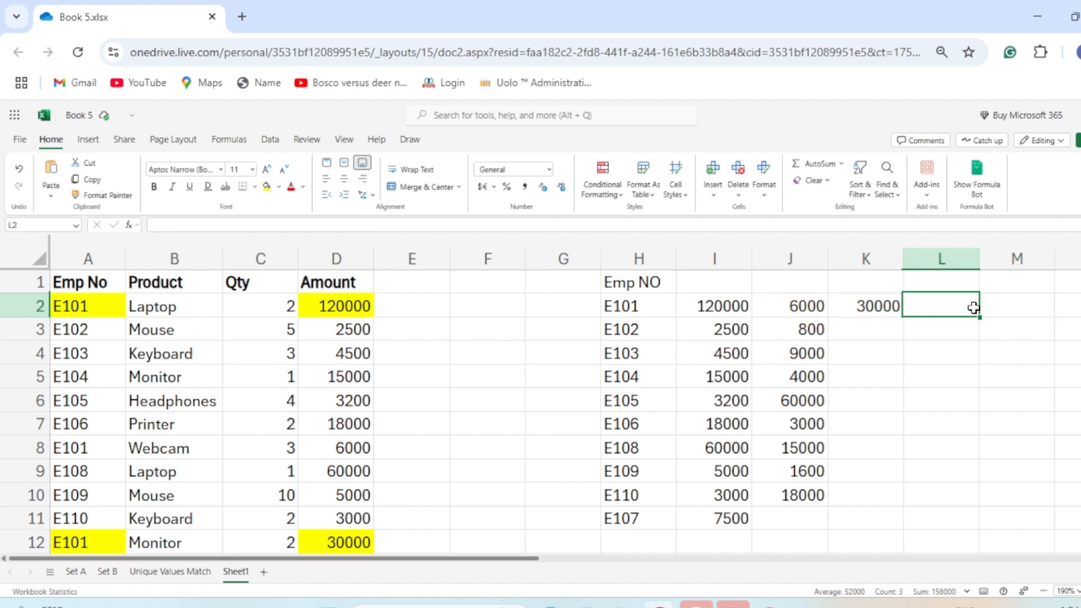
{"action": "type", "text": "=s"}
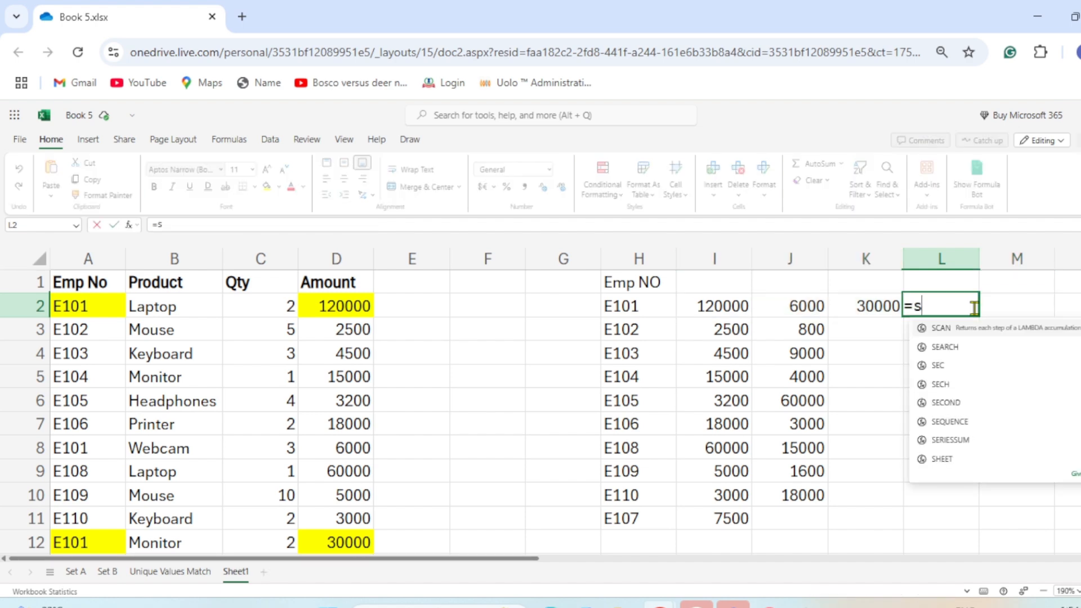
{"action": "type", "text": "um"}
{"action": "key", "text": "Tab"}
{"action": "key", "text": "Left"}
{"action": "key", "text": "shift+Left"}
{"action": "key", "text": "shift+Left"}
{"action": "key", "text": "shift+Left"}
{"action": "key", "text": "shift+Right"}
{"action": "key", "text": "Return"}
Fill the SUM formula from L2 down through L11.
{"action": "key", "text": "Up"}
{"action": "key", "text": "shift+Down"}
{"action": "key", "text": "shift+Down"}
{"action": "key", "text": "shift+Down"}
{"action": "key", "text": "shift+Down"}
{"action": "key", "text": "shift+Down"}
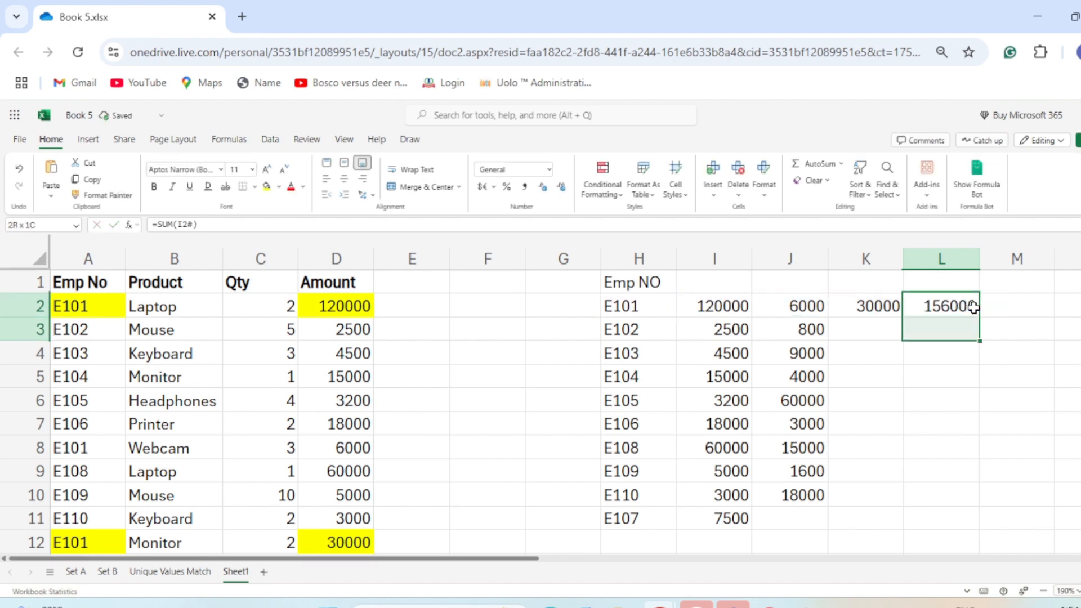
{"action": "key", "text": "shift+Down"}
{"action": "key", "text": "shift+Down"}
{"action": "key", "text": "shift+Down"}
{"action": "key", "text": "shift+Down"}
{"action": "key", "text": "ctrl+d"}
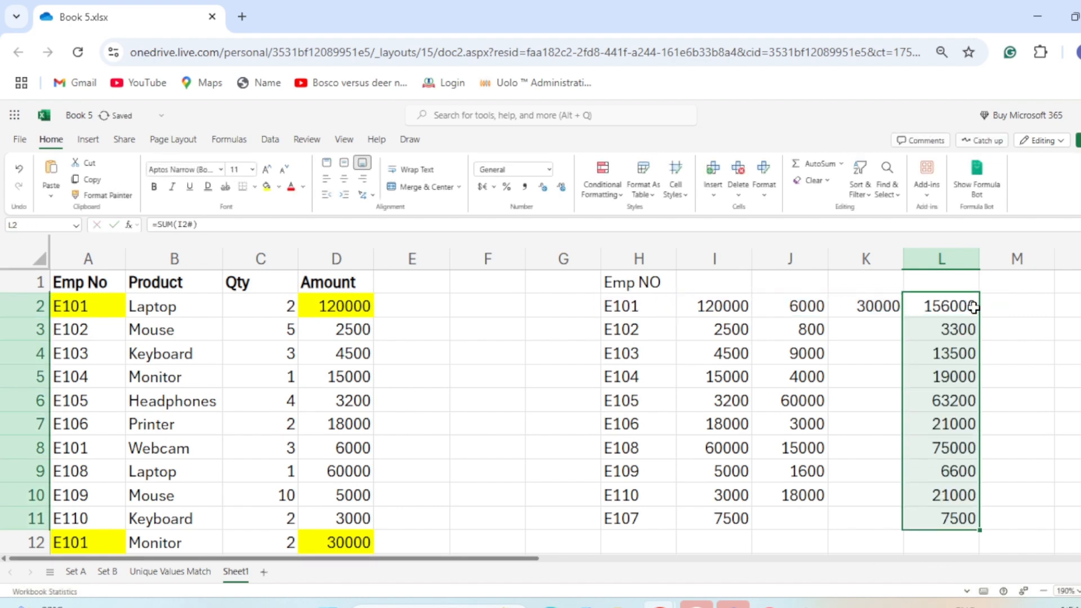
Review the amounts and totals in I2:L11, and clear that range.
{"action": "left_click_drag", "start_coordinate": [746, 311], "coordinate": [934, 518]}
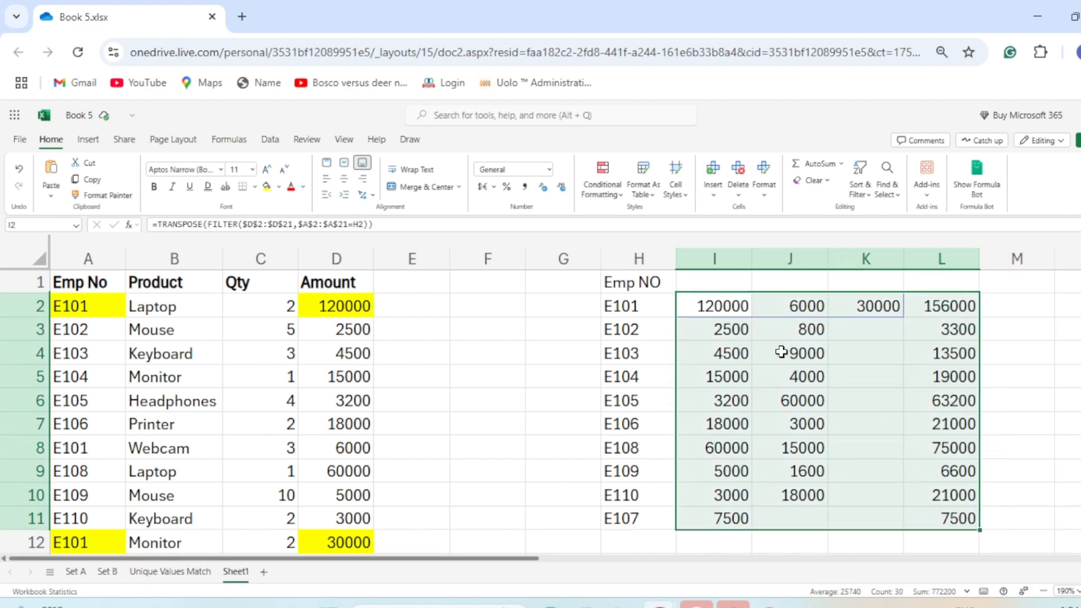
{"action": "left_click_drag", "start_coordinate": [731, 301], "coordinate": [951, 516]}
{"action": "key", "text": "Delete"}
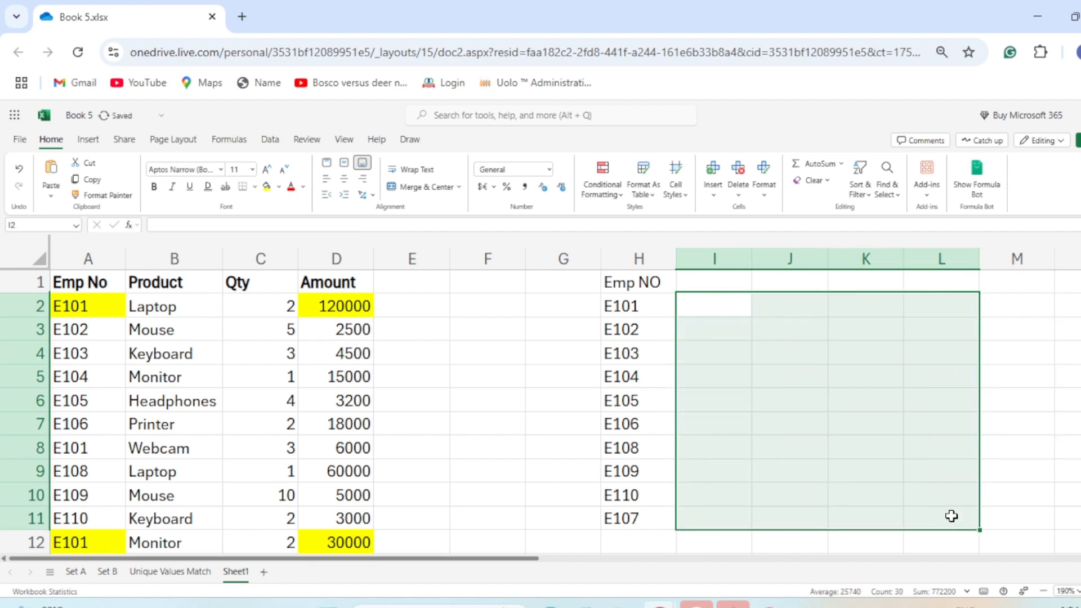
Examine the product names in column B and the empty output cells along row 2 from I2.
{"action": "left_click", "coordinate": [727, 312]}
{"action": "left_click_drag", "start_coordinate": [179, 304], "coordinate": [180, 519]}
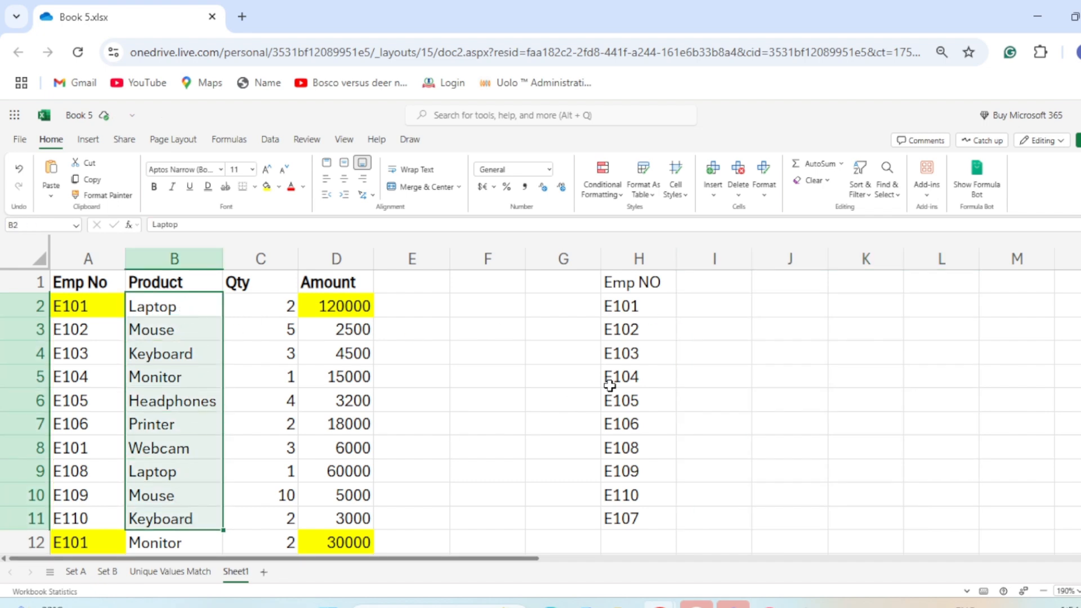
{"action": "left_click", "coordinate": [663, 289]}
{"action": "left_click", "coordinate": [719, 306]}
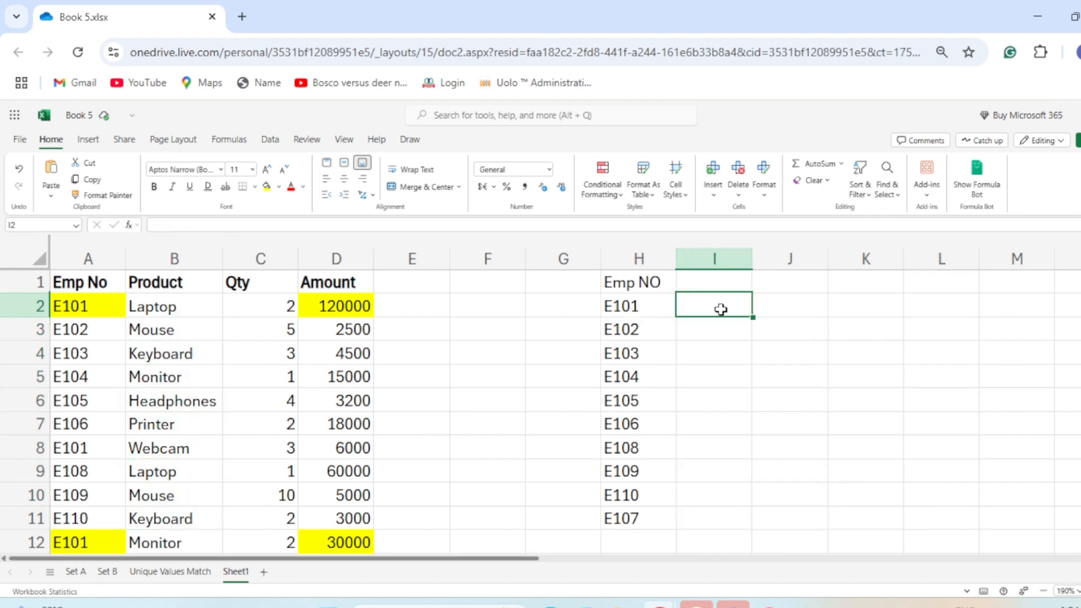
{"action": "type", "text": "="}
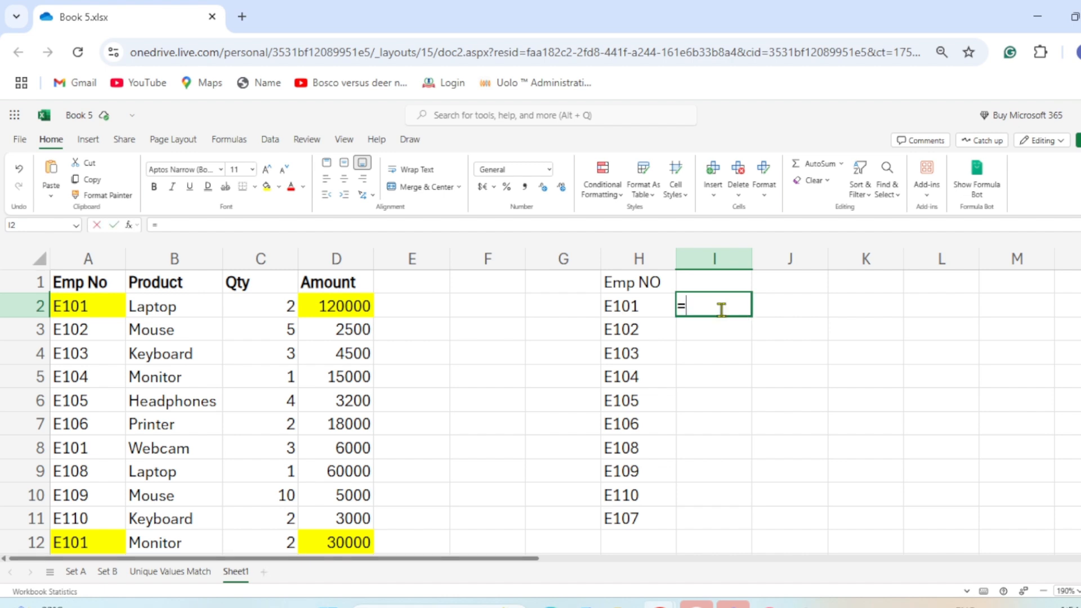
{"action": "key", "text": "Escape"}
{"action": "left_click_drag", "start_coordinate": [721, 309], "coordinate": [1076, 302]}
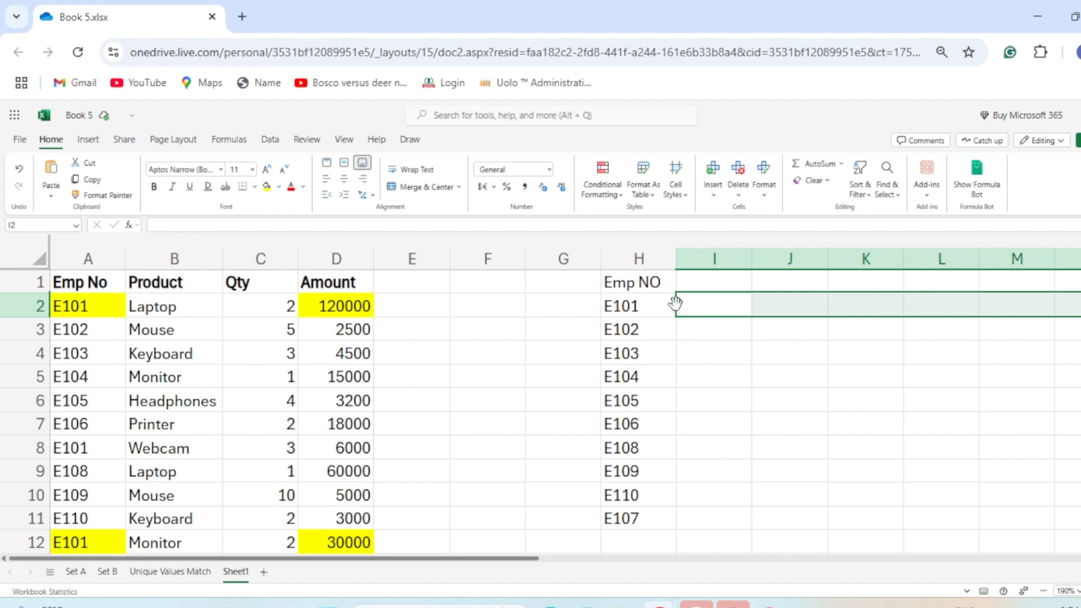
{"action": "left_click", "coordinate": [716, 304]}
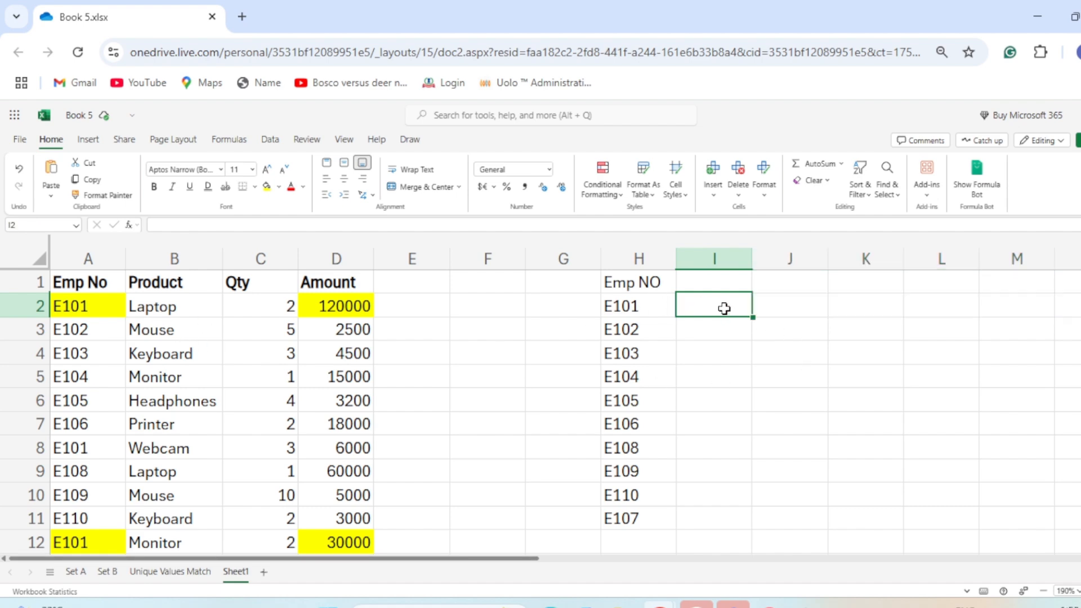
Start an ARRAYTOTEXT formula in I2 around a FILTER with the absolute Product range $B$2:$B$21 as its array.
{"action": "type", "text": "=arraytotext"}
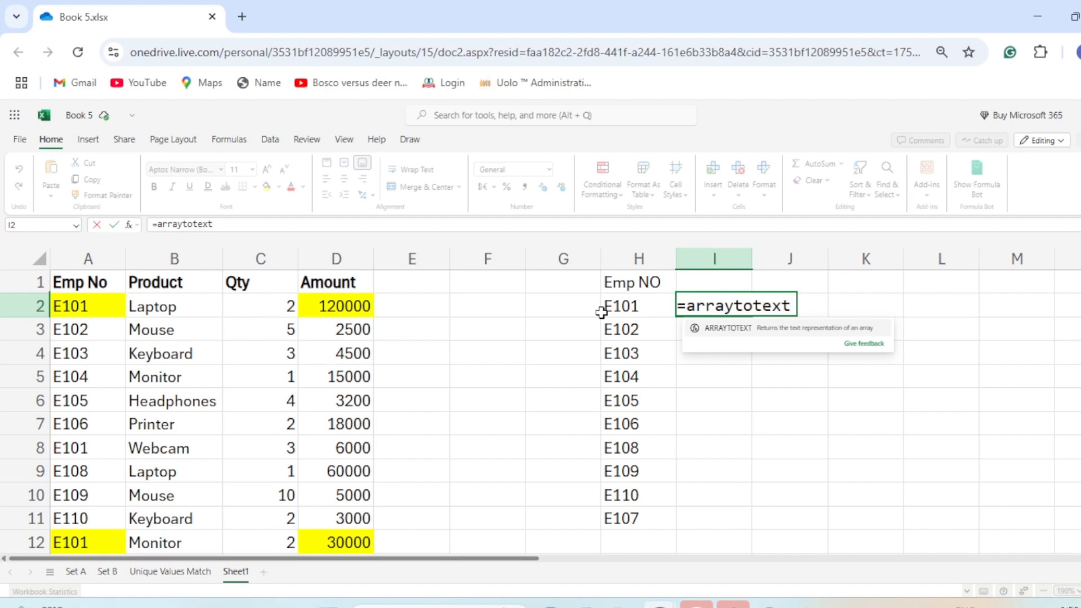
{"action": "key", "text": "Tab"}
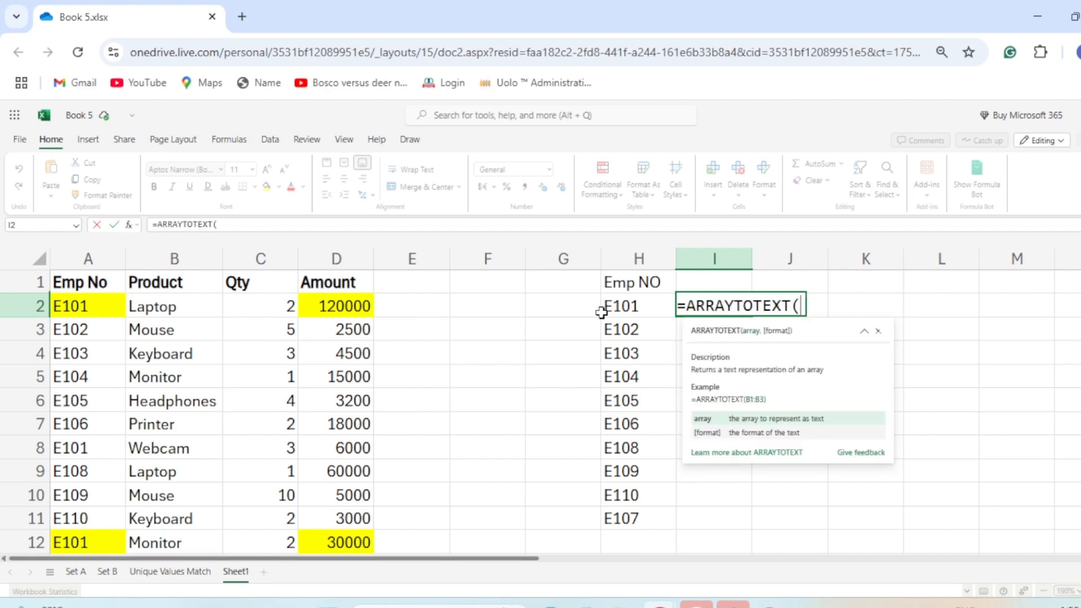
{"action": "type", "text": "filter"}
{"action": "key", "text": "Tab"}
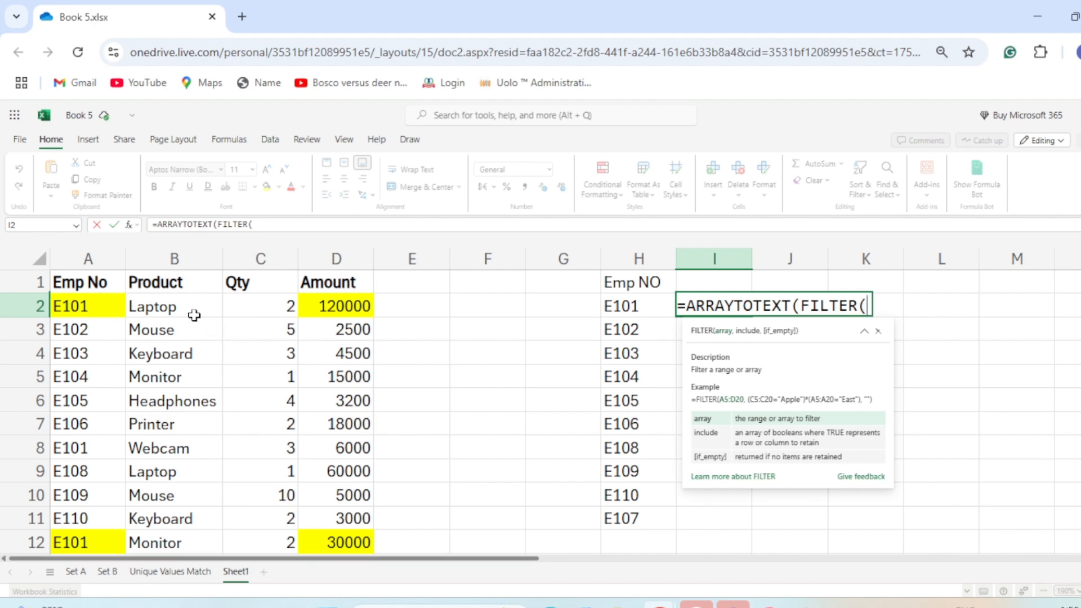
{"action": "left_click_drag", "start_coordinate": [187, 304], "coordinate": [169, 520]}
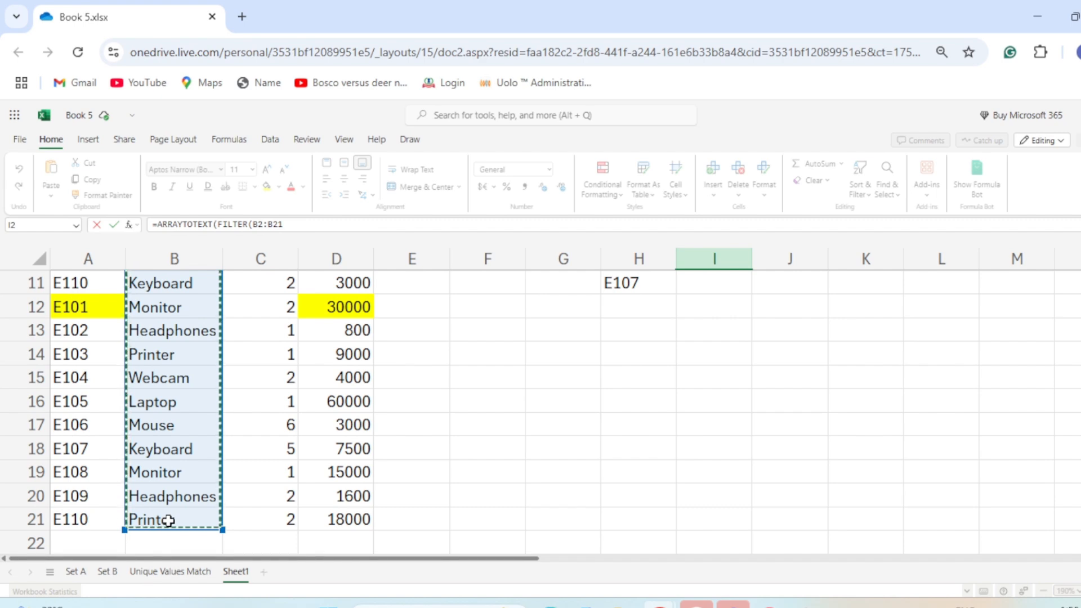
{"action": "key", "text": "F4"}
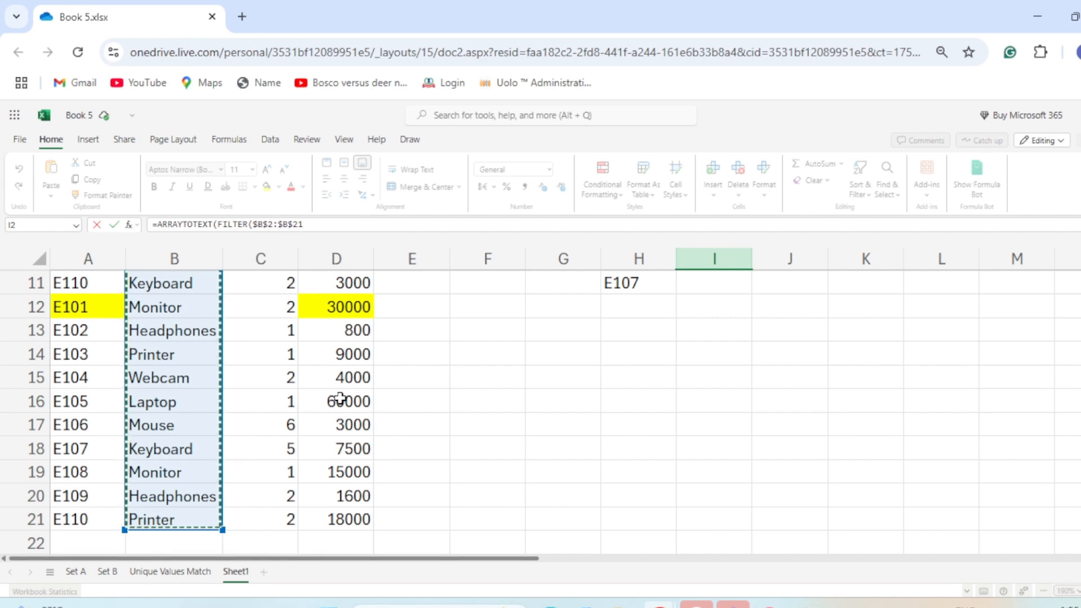
{"action": "type", "text": ","}
{"action": "scroll", "coordinate": [633, 501], "scroll_direction": "up", "scroll_amount": 5}
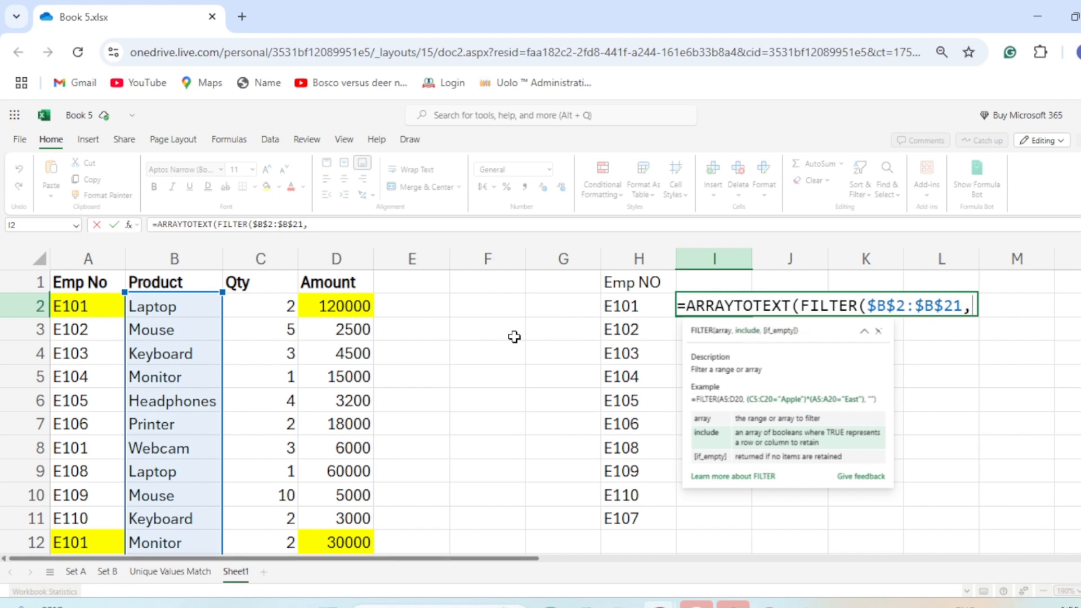
Complete the nested FILTER with the condition $A$2:$A$21=H2 and enter the formula in I2.
{"action": "left_click_drag", "start_coordinate": [69, 304], "coordinate": [93, 379]}
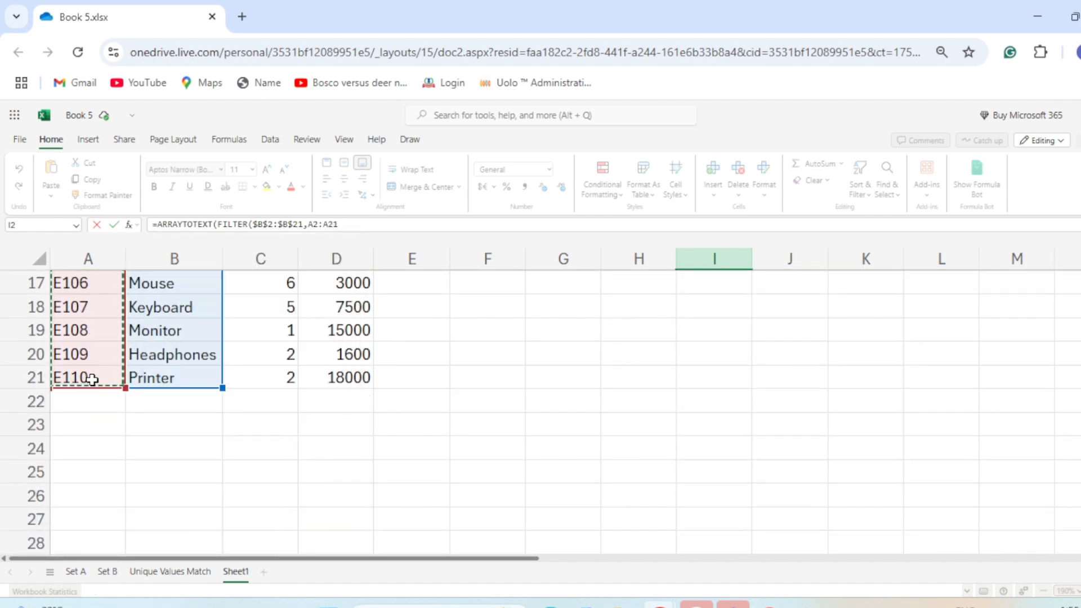
{"action": "key", "text": "F4"}
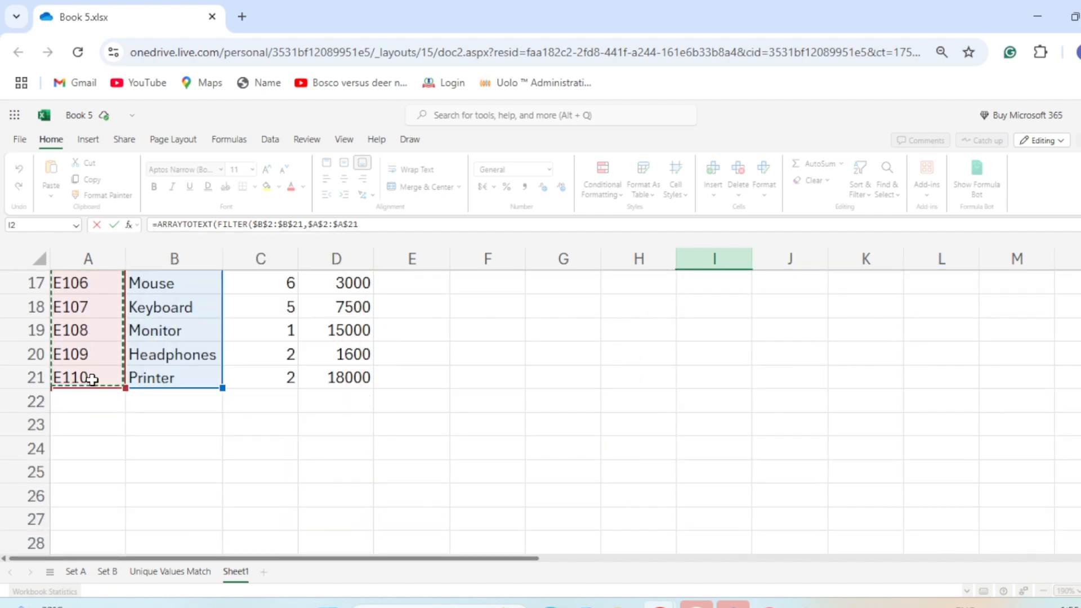
{"action": "type", "text": "="}
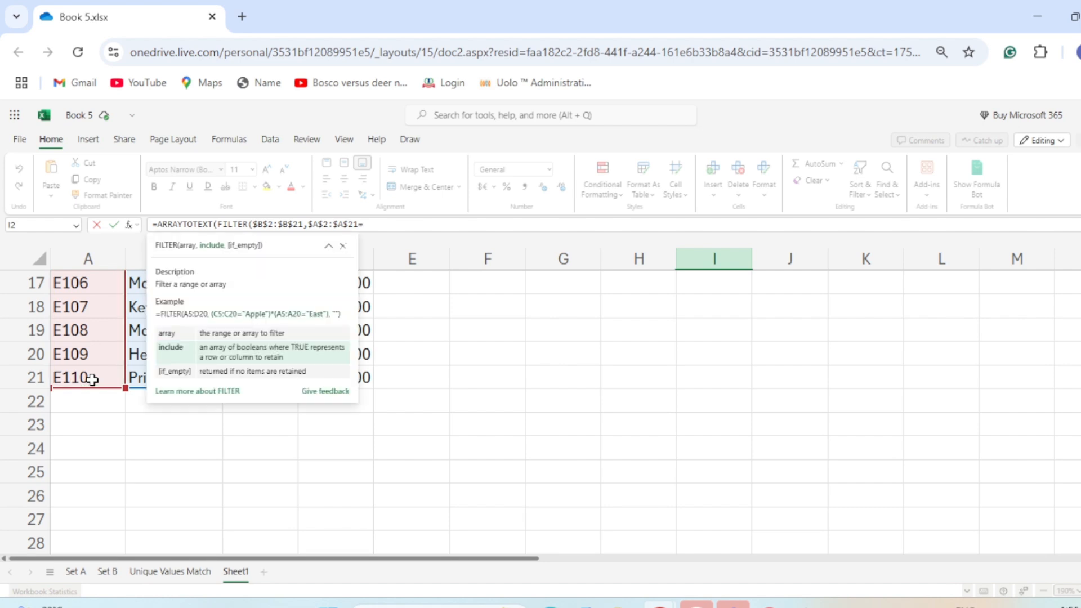
{"action": "scroll", "coordinate": [93, 380], "scroll_direction": "up", "scroll_amount": 5}
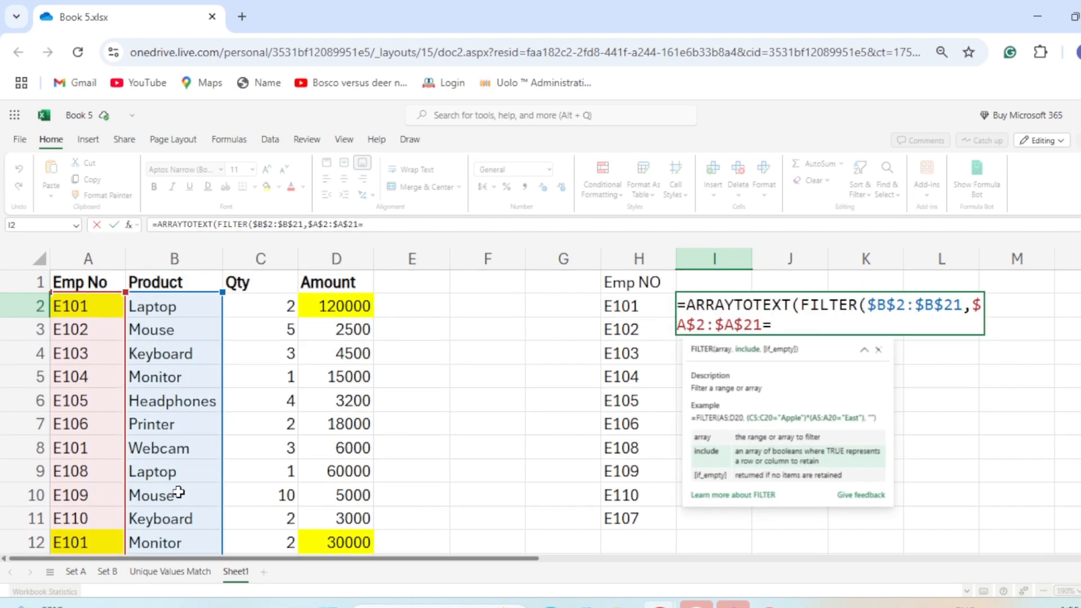
{"action": "left_click", "coordinate": [638, 305]}
{"action": "type", "text": ")"}
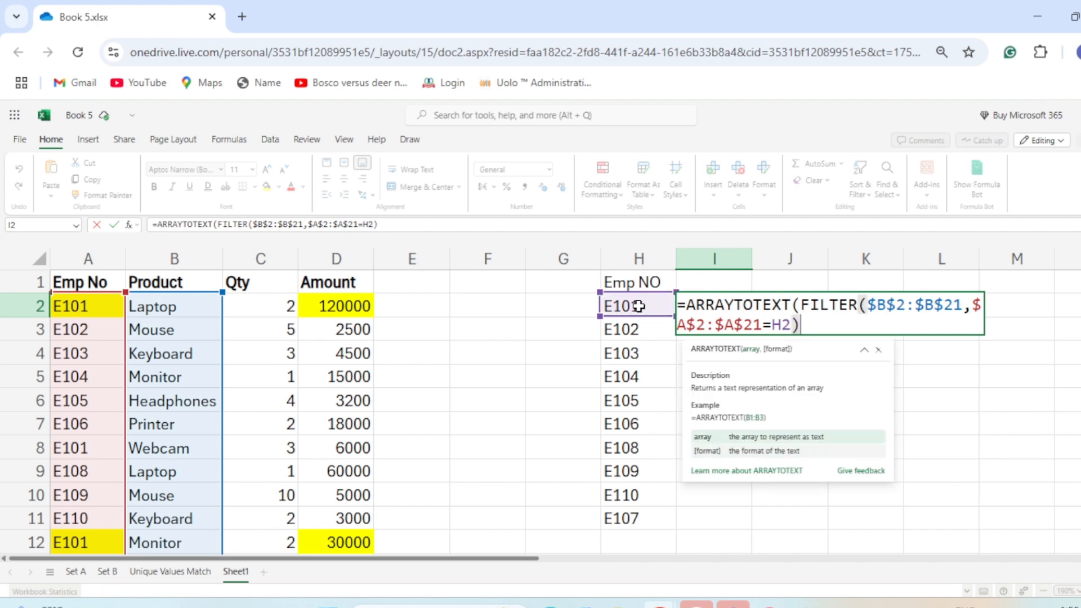
{"action": "key", "text": "Return"}
Add the missing closing parenthesis to the ARRAYTOTEXT formula in I2, making it =ARRAYTOTEXT(FILTER($B$2:$B$21,$A$2:$A$21=H2)), and enter it.
{"action": "left_click", "coordinate": [710, 315]}
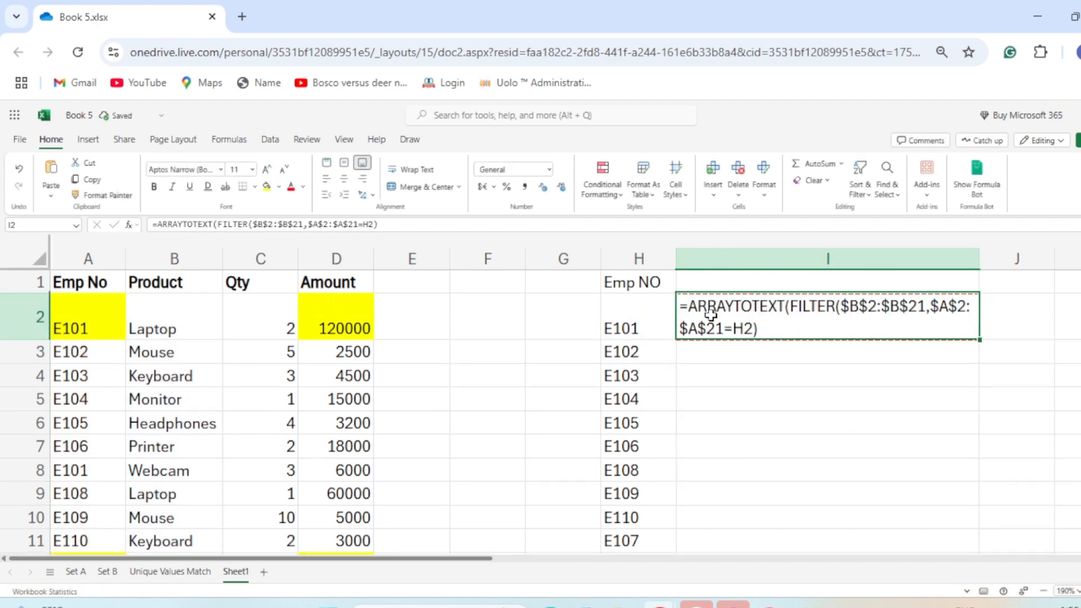
{"action": "double_click", "coordinate": [710, 315]}
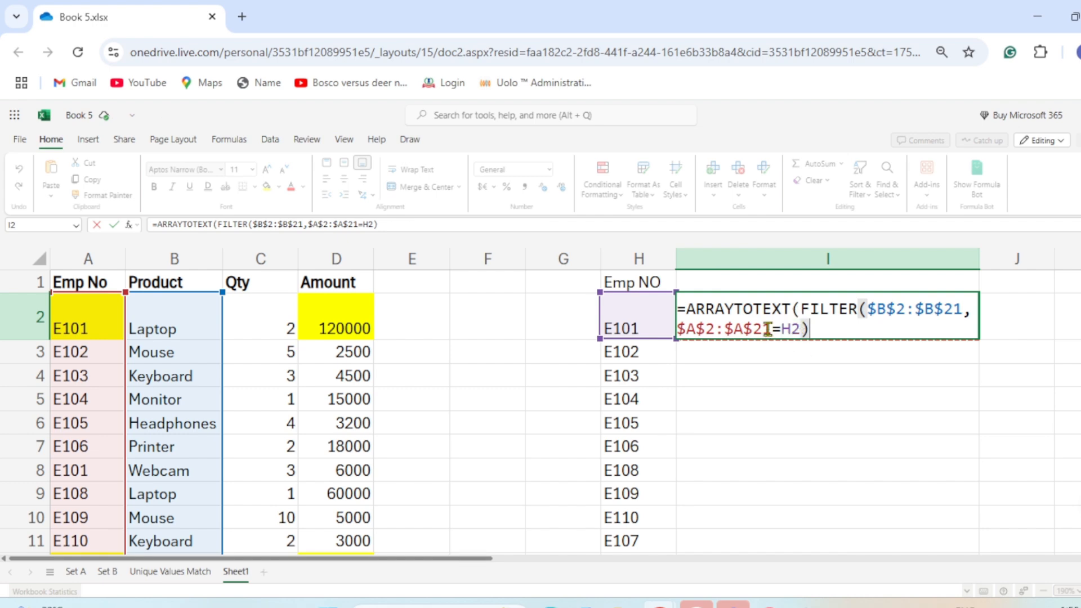
{"action": "left_click", "coordinate": [814, 327]}
{"action": "type", "text": ")"}
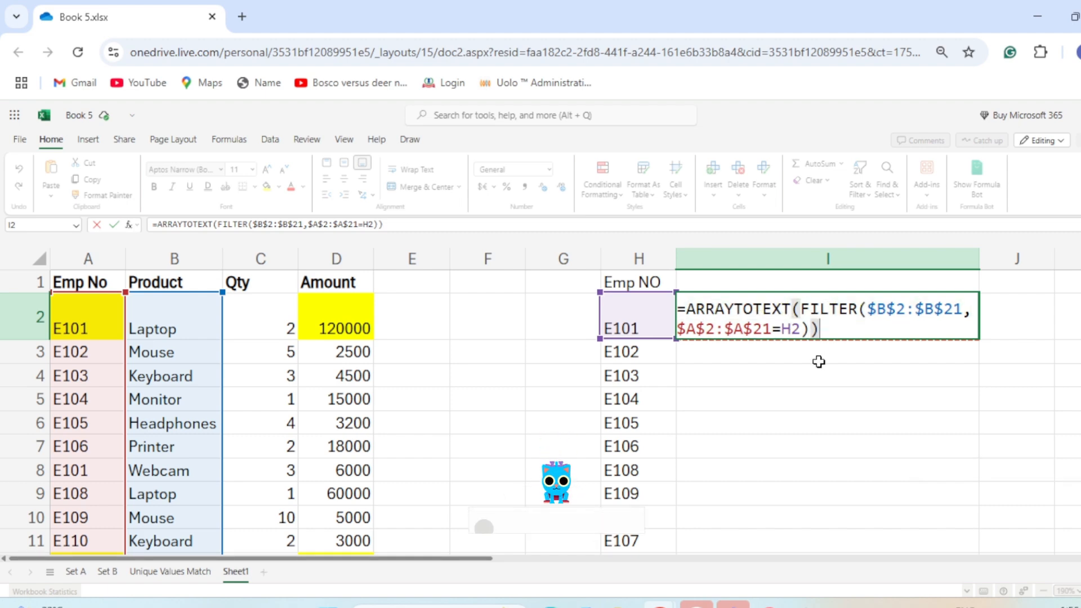
{"action": "key", "text": "Return"}
{"action": "key", "text": "Up"}
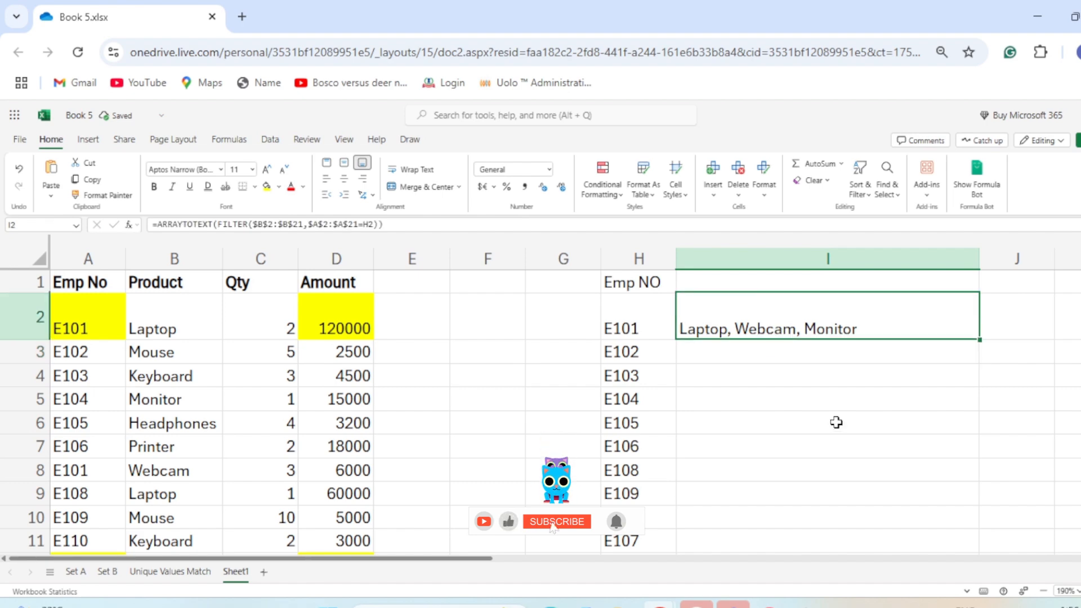
Fill the ARRAYTOTEXT formula from I2 down through I11 to cover every employee number in column H.
{"action": "left_click_drag", "start_coordinate": [979, 343], "coordinate": [897, 511]}
{"action": "left_click", "coordinate": [794, 458]}
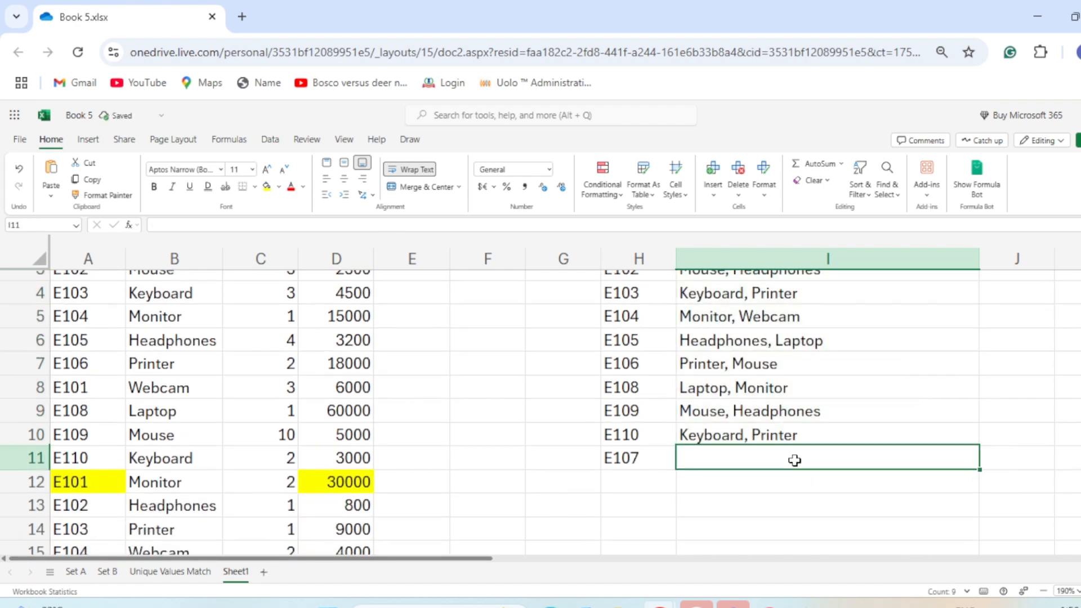
{"action": "key", "text": "ctrl+d"}
{"action": "scroll", "coordinate": [763, 445], "scroll_direction": "up", "scroll_amount": 3}
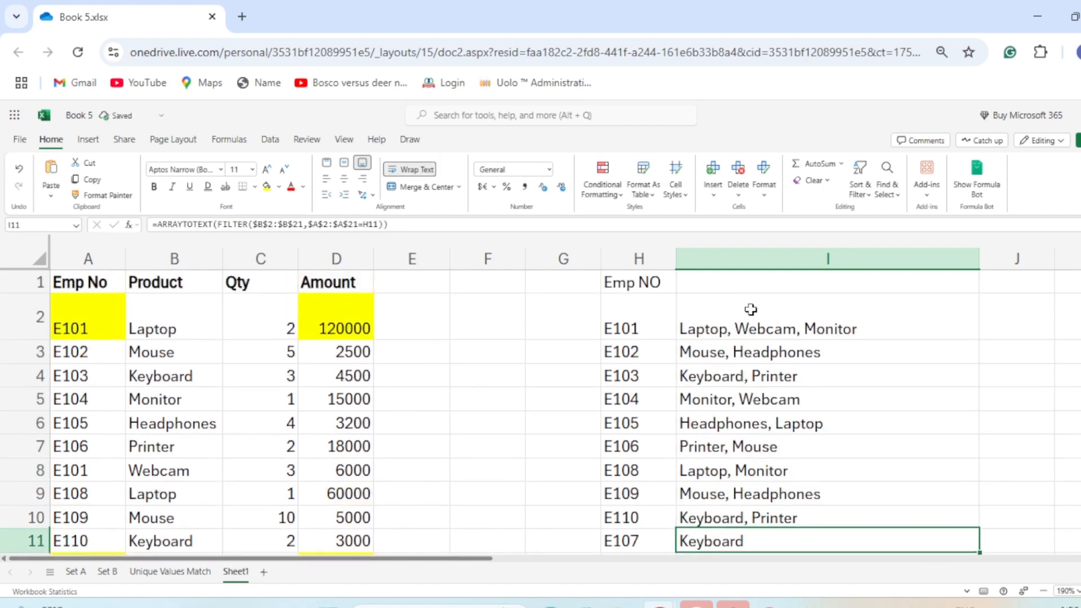
Examine the product lists in I2:I11 against the employee numbers in column H, and inspect the ARRAYTOTEXT formula in I2.
{"action": "left_click", "coordinate": [752, 329]}
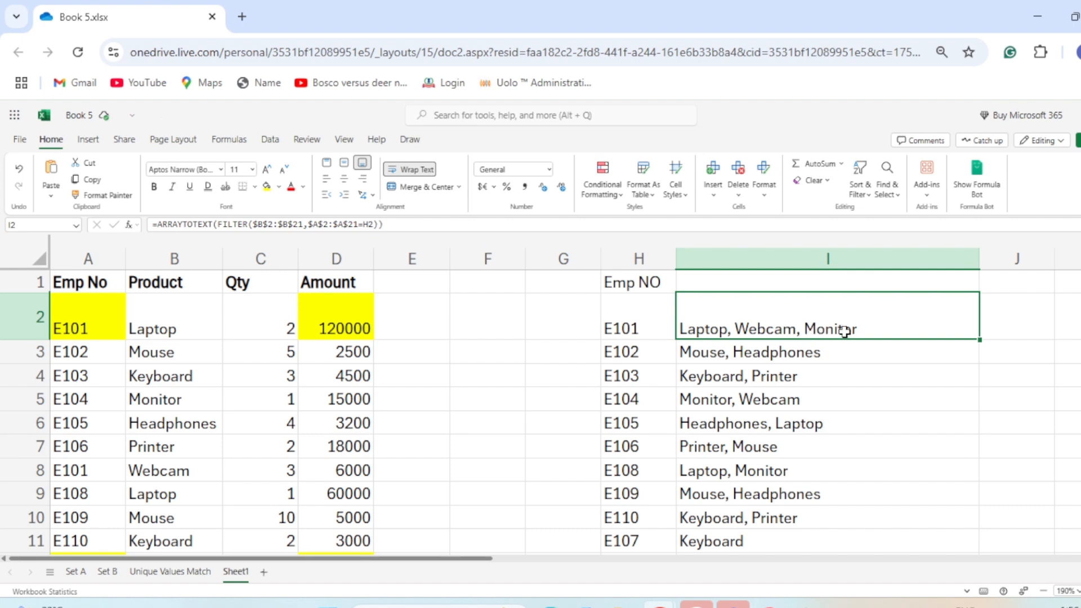
{"action": "left_click", "coordinate": [644, 327]}
{"action": "left_click_drag", "start_coordinate": [623, 377], "coordinate": [815, 373]}
{"action": "left_click", "coordinate": [815, 376]}
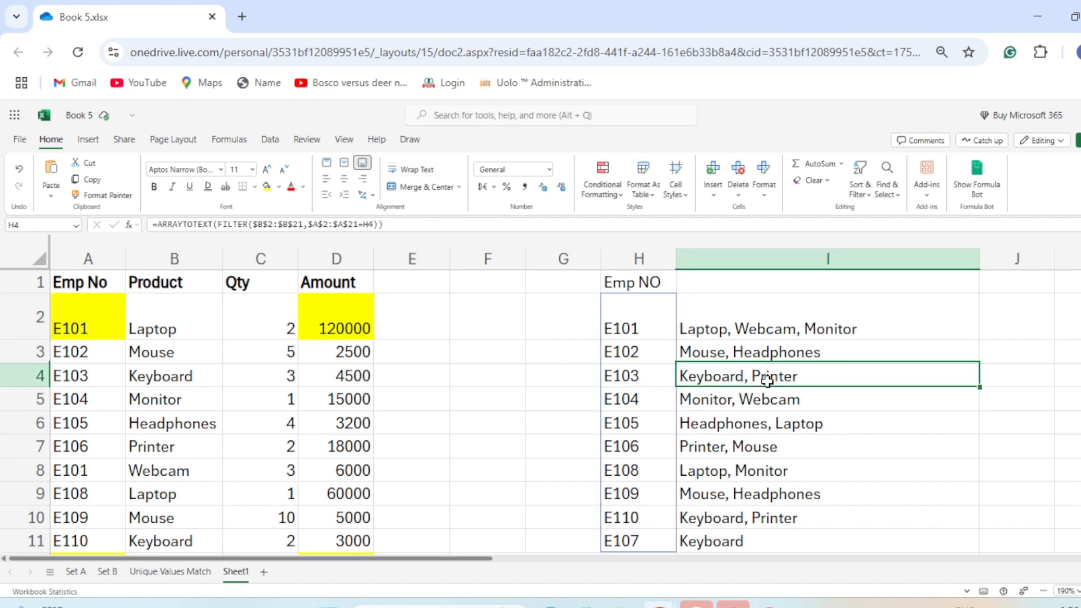
{"action": "left_click", "coordinate": [779, 324]}
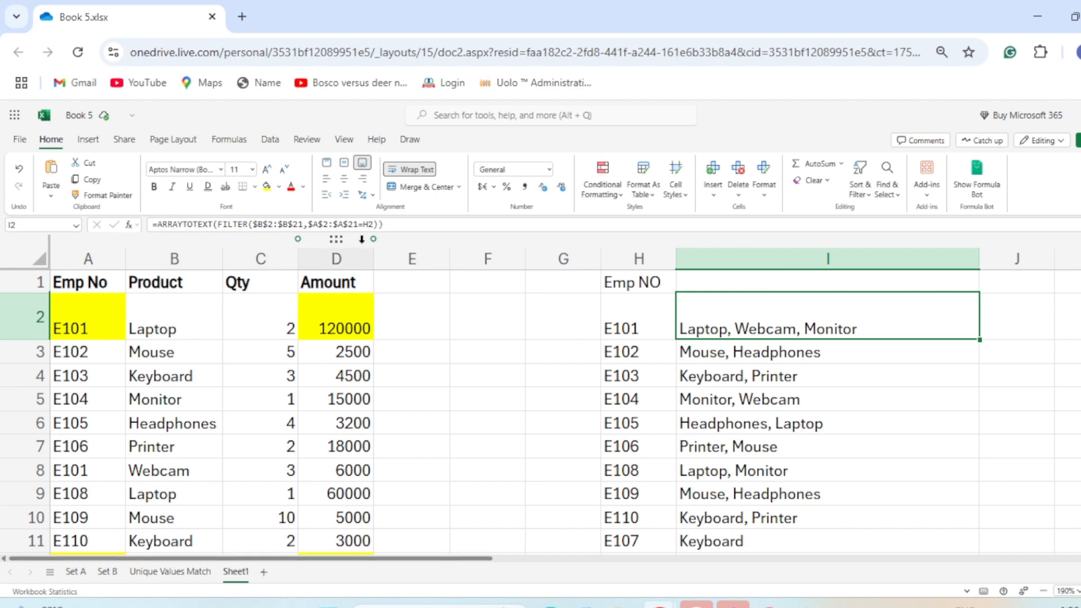
{"action": "left_click", "coordinate": [198, 224]}
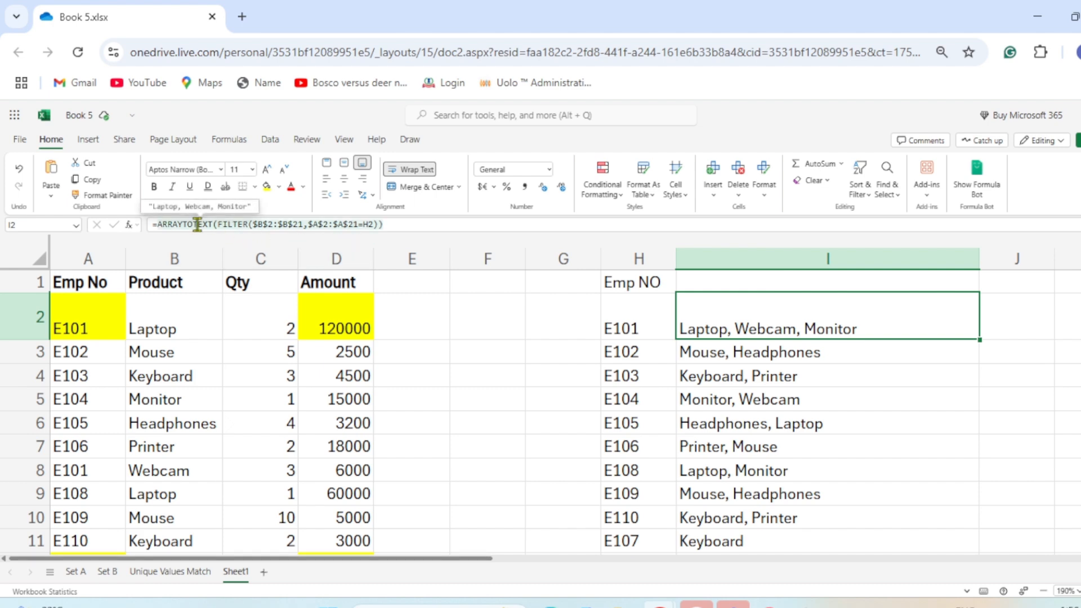
{"action": "key", "text": "Escape"}
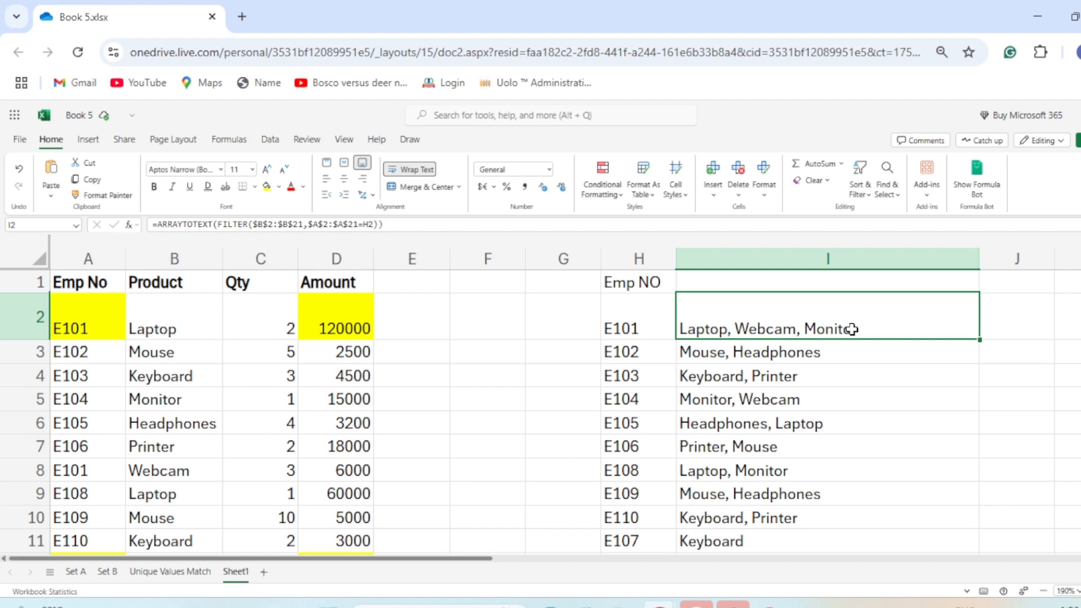
{"action": "scroll", "coordinate": [850, 330], "scroll_direction": "down", "scroll_amount": 2}
{"action": "scroll", "coordinate": [849, 331], "scroll_direction": "up", "scroll_amount": 2}
{"action": "scroll", "coordinate": [852, 532], "scroll_direction": "down", "scroll_amount": 2}
{"action": "scroll", "coordinate": [852, 533], "scroll_direction": "up", "scroll_amount": 2}
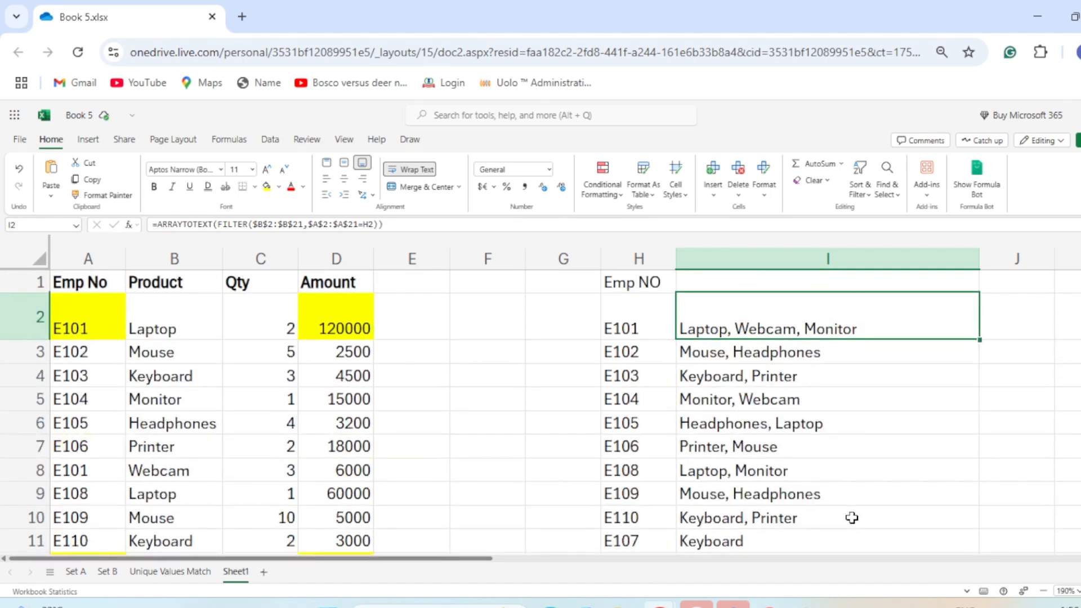